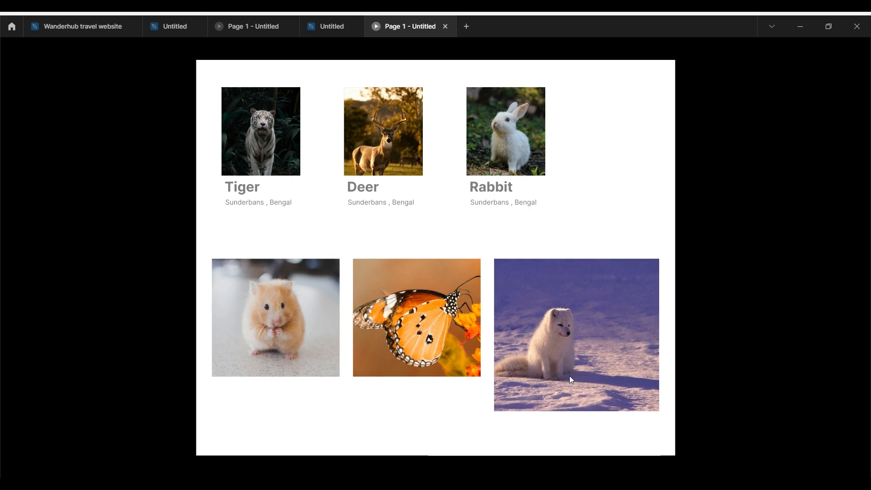
Step: Create a new design file and draw a white rectangle about 192 px wide as the card background
left_click(466, 26)
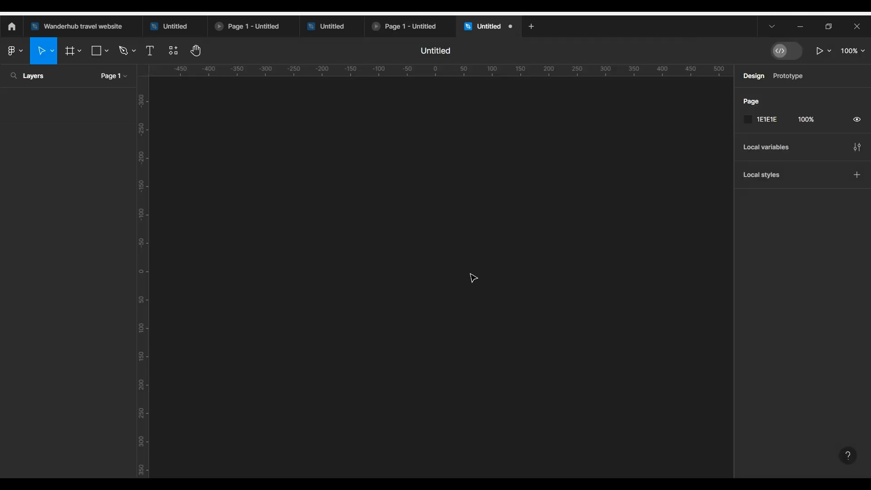
key("r")
left_click_drag(248, 129, 357, 273)
left_click(750, 256)
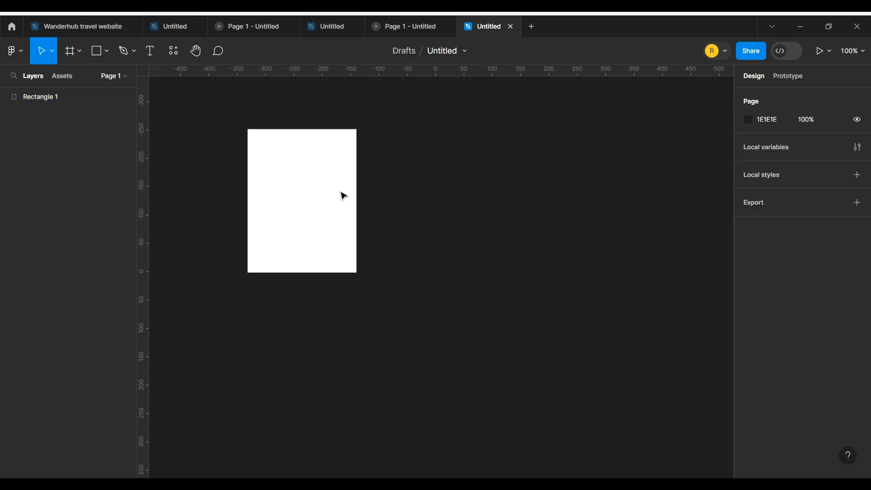
Step: Draw a 192 × 208 grey rectangle over the upper part of the white one and extend the white rectangle downward
left_click(104, 50)
left_click_drag(248, 130, 358, 251)
left_click(319, 270)
left_click_drag(318, 273, 317, 282)
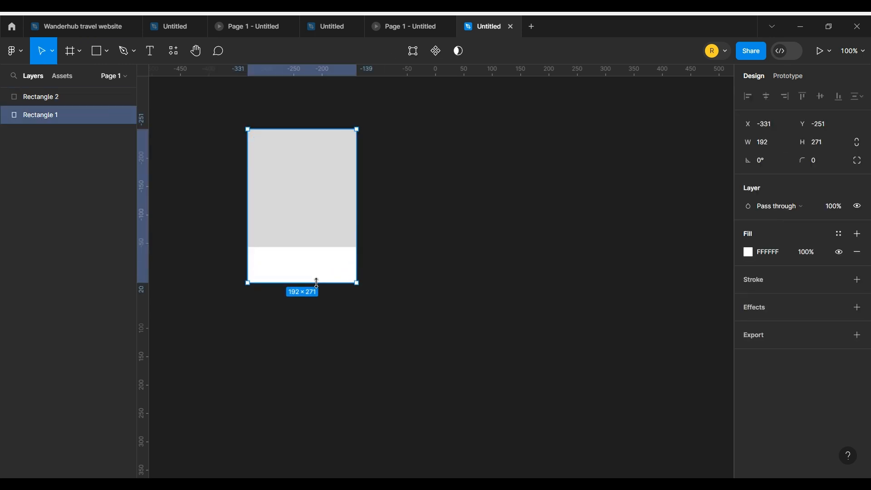
left_click(316, 316)
Step: Run the Unsplash plugin for the grey rectangle
left_click(297, 227)
left_click(19, 52)
mouse_move(49, 204)
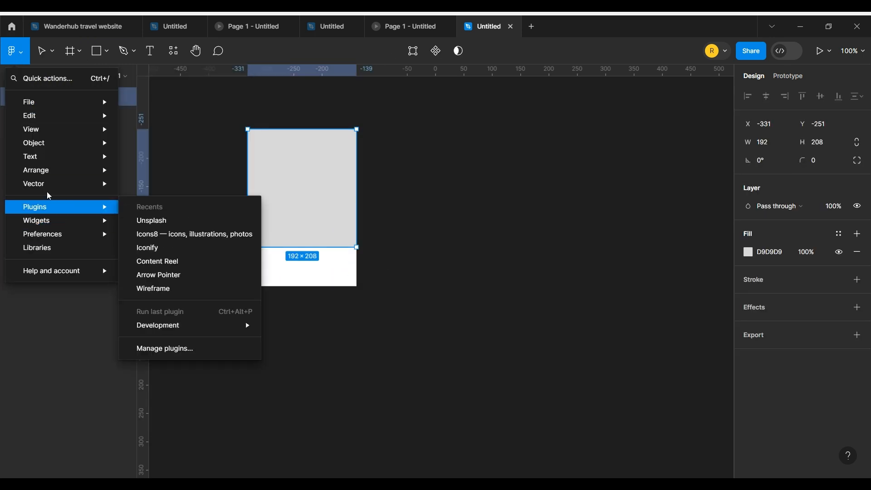
left_click(172, 222)
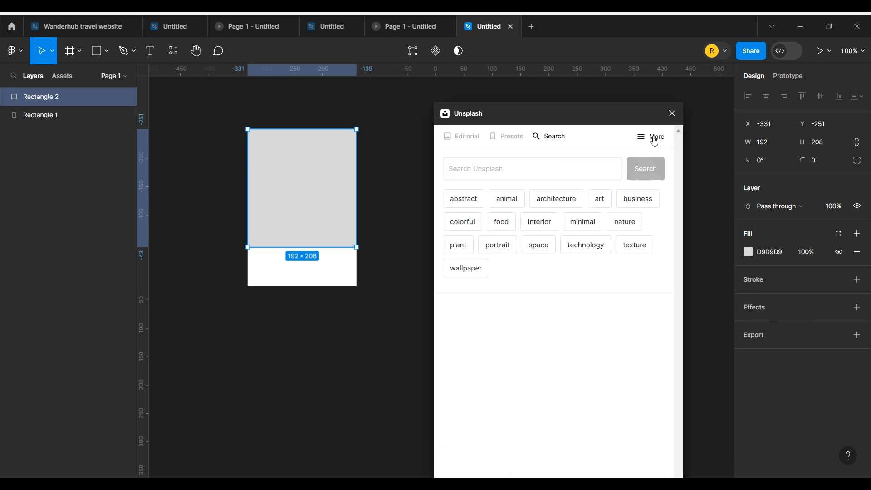
Step: View the Unsplash plugin's history and About pages
left_click(655, 141)
left_click(627, 169)
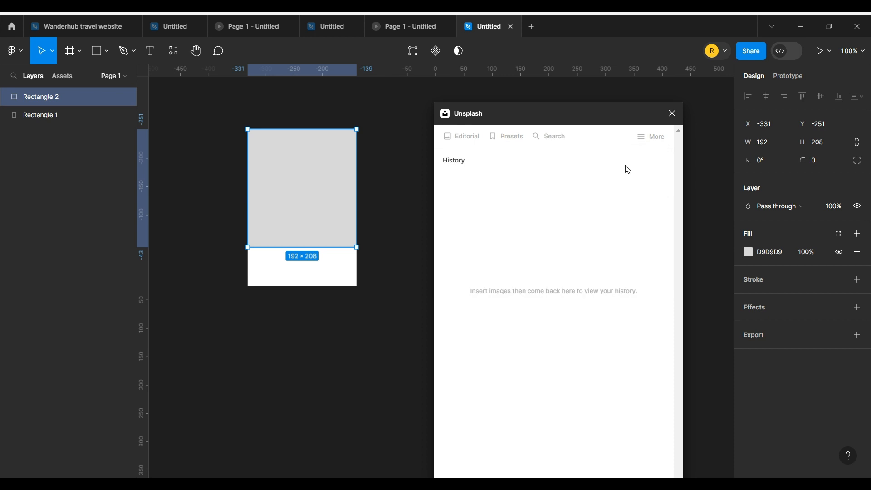
left_click(640, 142)
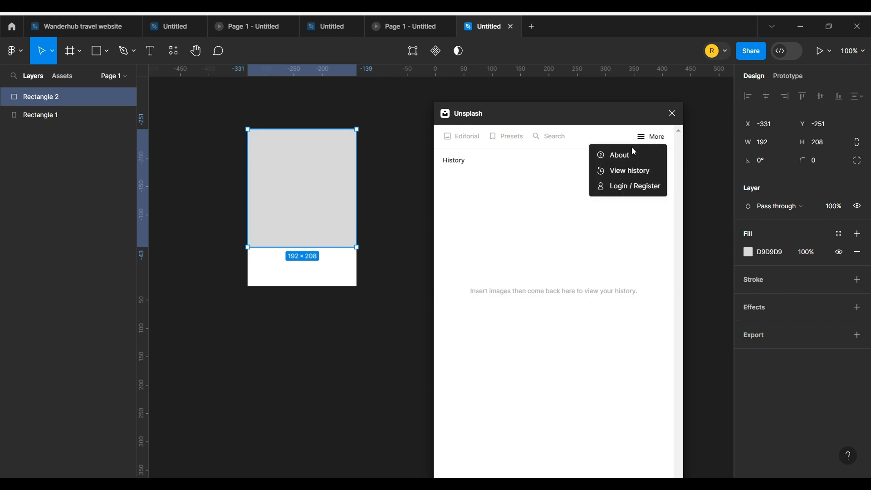
left_click(621, 179)
left_click(647, 138)
left_click(634, 159)
left_click(643, 141)
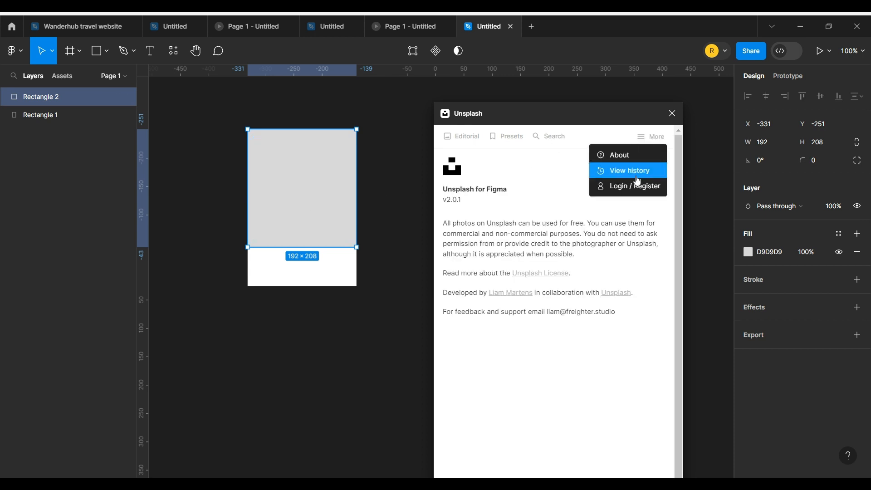
left_click(635, 176)
left_click(645, 141)
left_click(626, 171)
left_click(549, 136)
left_click(461, 196)
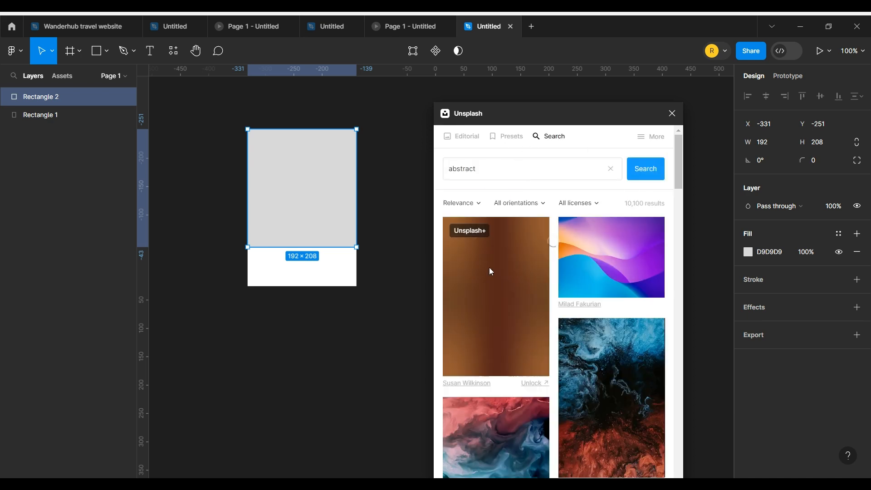
scroll(521, 271, "down", 5)
left_click(611, 146)
Step: Fill the grey rectangle with the white tiger photo from the Unsplash animal category and move the plugin window aside
left_click(506, 198)
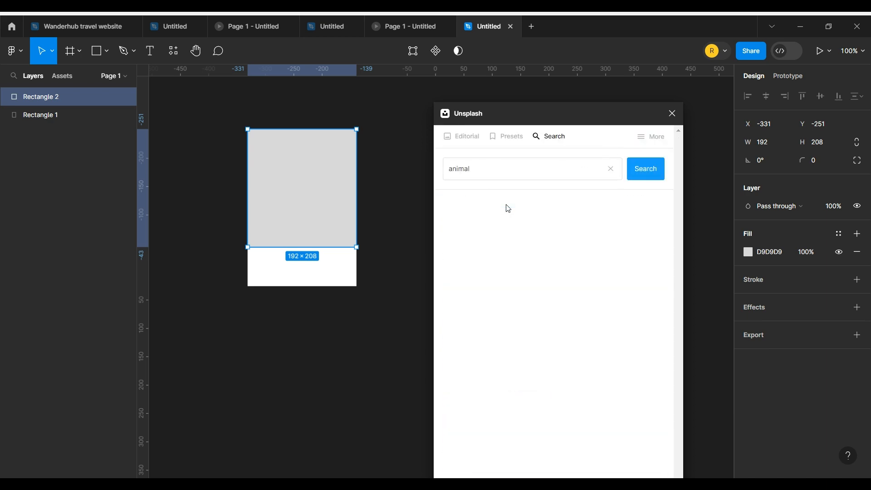
scroll(505, 206, "down", 3)
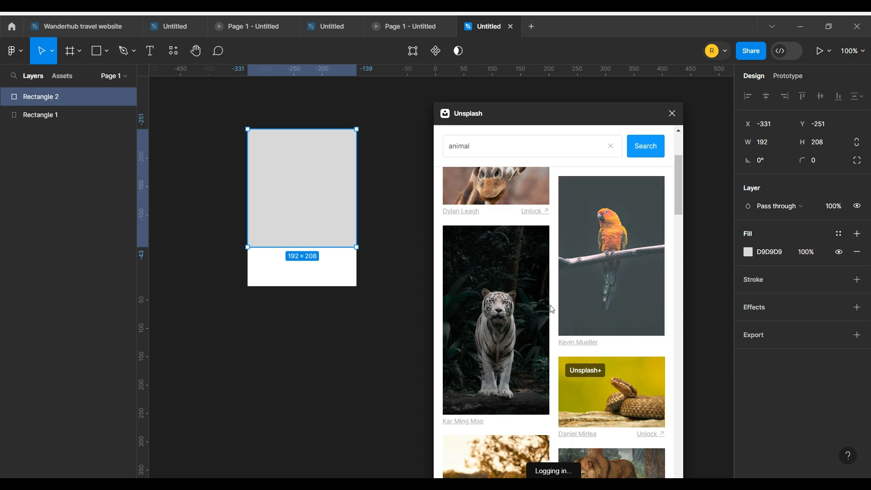
left_click(480, 287)
left_click_drag(533, 120, 737, 265)
left_click(535, 180)
left_click(269, 199)
left_click(367, 178)
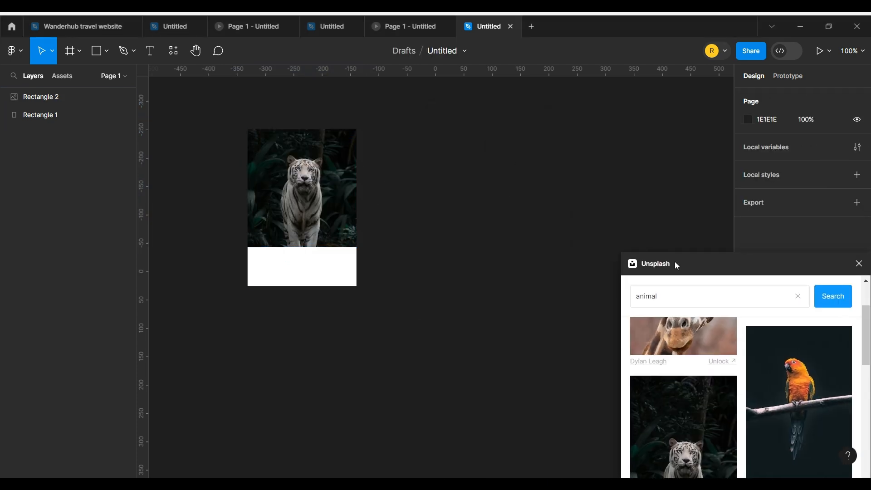
Step: Wrap the tiger photo rectangle in its own frame
left_click(290, 154)
right_click(285, 145)
left_click(313, 290)
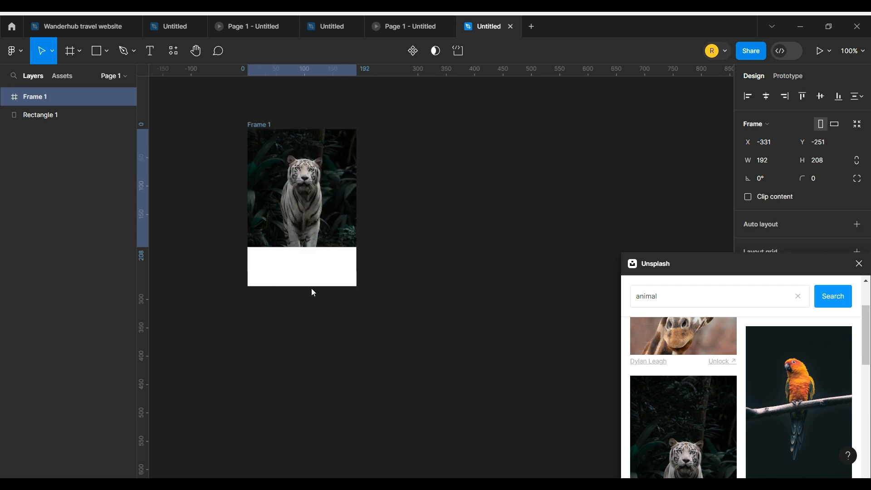
left_click(5, 97)
left_click(4, 98)
key("Escape")
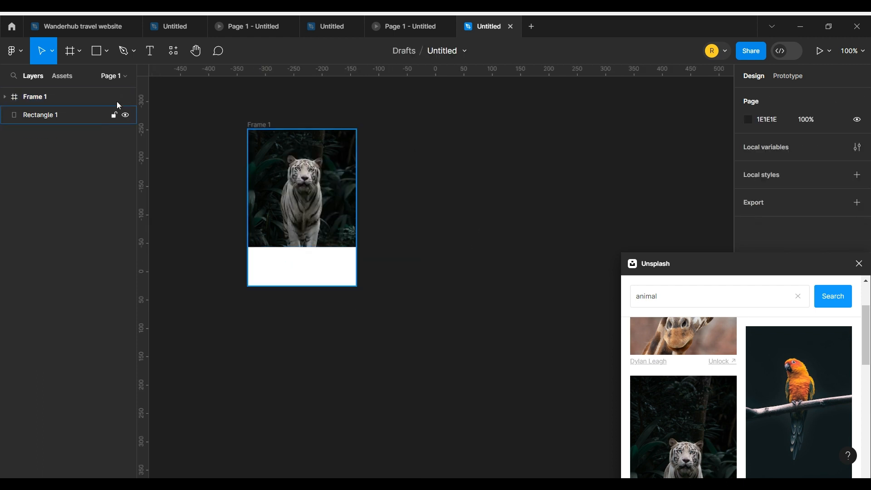
Step: Add the text "Tiger" in the white area below the photo and move the plugin window out of the way
key("t")
left_click(260, 257)
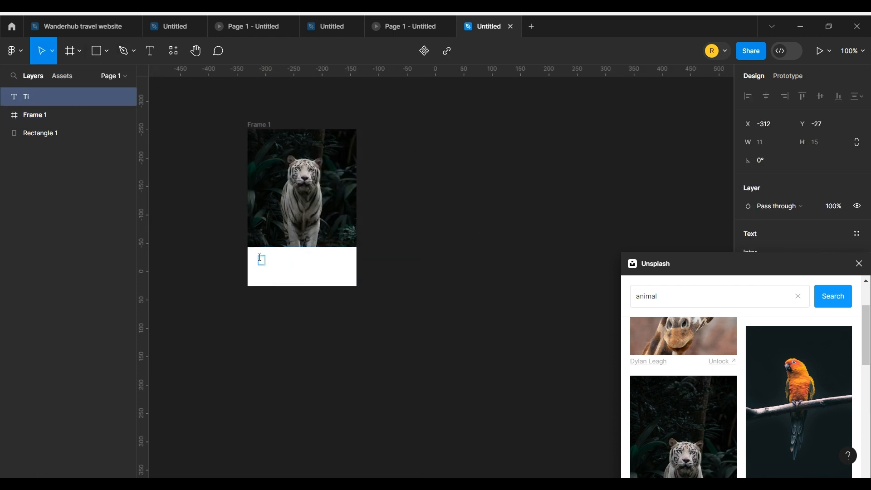
key("Escape")
left_click_drag(669, 264, 473, 445)
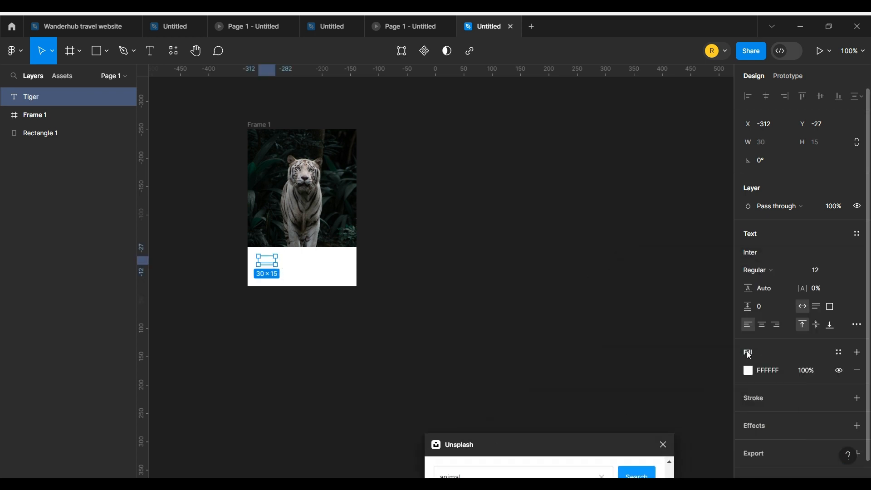
Step: Format the Tiger text as 32 pt Bold with the grey fill 787878
left_click(847, 270)
left_click(834, 365)
left_click(748, 370)
left_click_drag(600, 187, 579, 260)
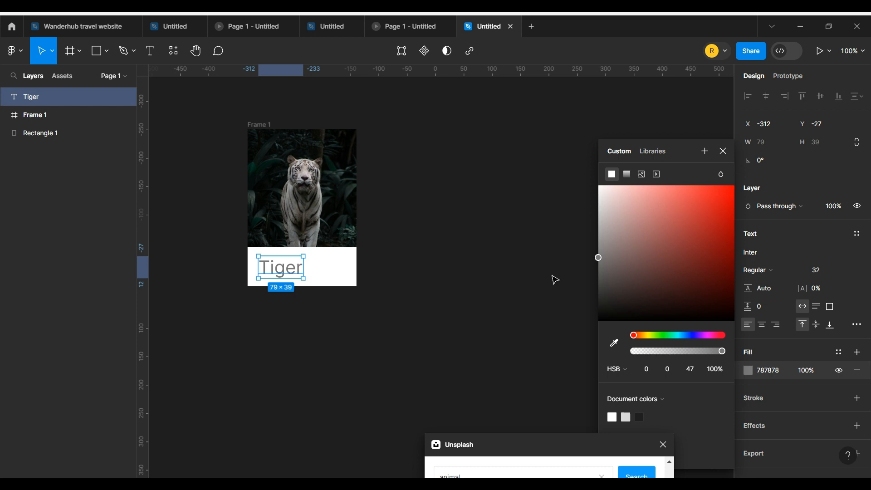
left_click(554, 278)
left_click(260, 277)
left_click(756, 270)
left_click(759, 278)
left_click(520, 302)
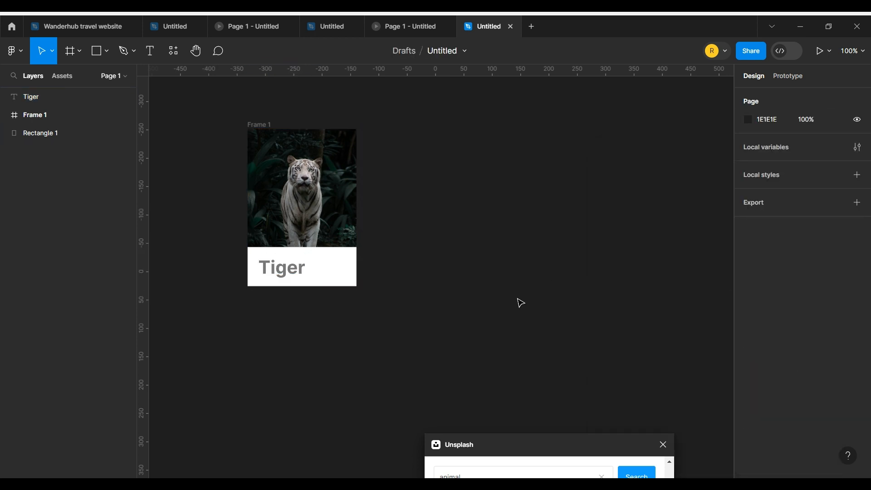
Step: Move the Tiger text up against the photo's lower edge, at X -323, Y -43
left_click(283, 275)
left_click_drag(283, 275, 272, 267)
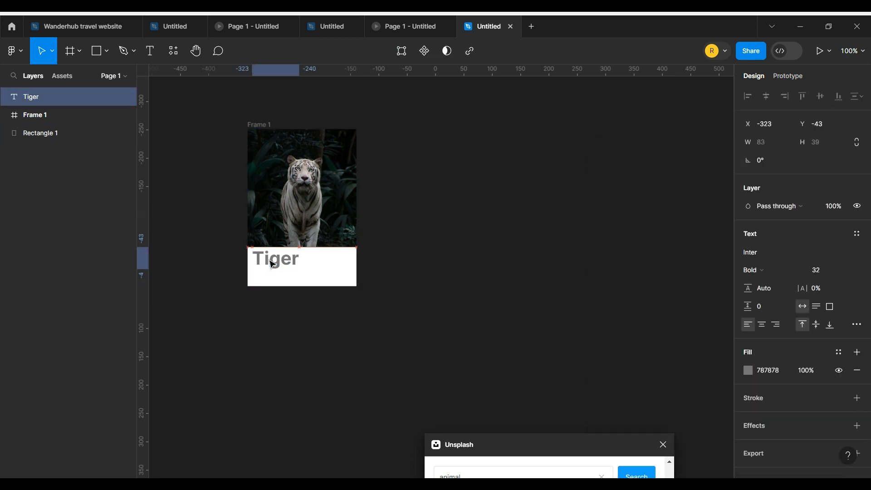
left_click(4, 219)
Step: Duplicate the Tiger text just below itself and change the copy to "Sunderbans, Bengal"
left_click(269, 265)
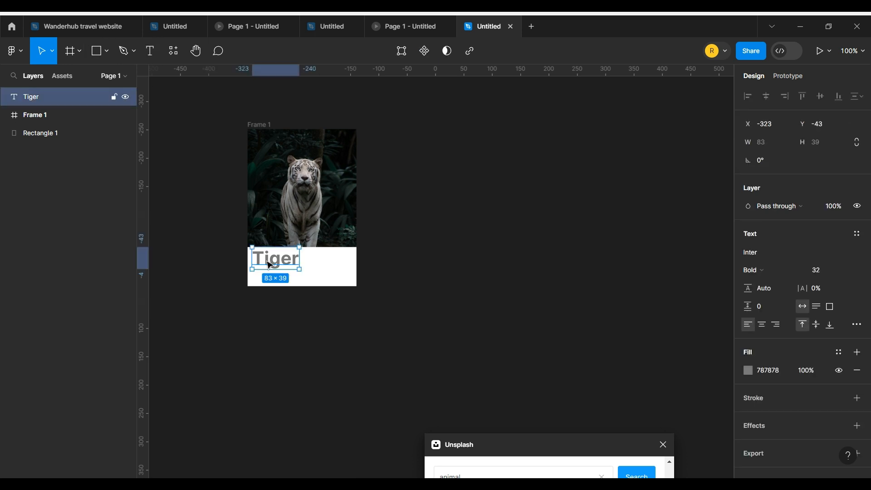
left_click_drag(269, 265, 269, 282)
double_click(268, 276)
type("Sunderbans, Bengal")
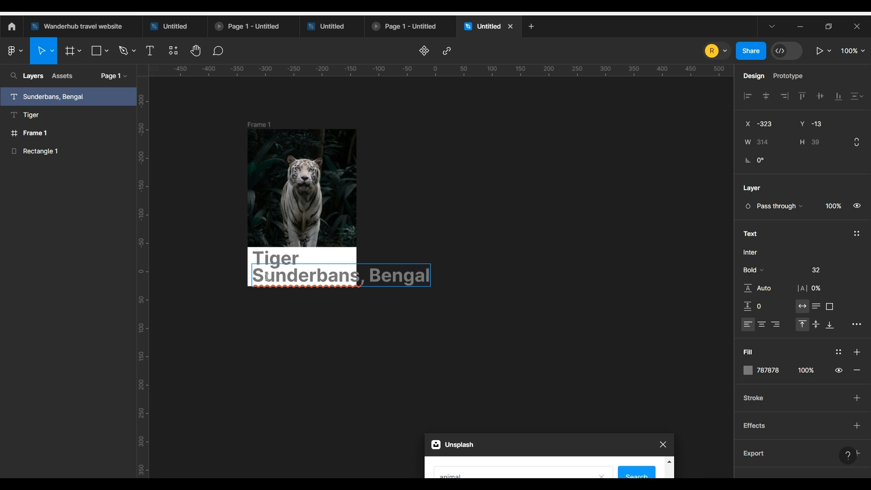
key("Escape")
Step: Format the "Sunderbans, Bengal" text as 14 pt Regular and position it beneath the Tiger title
key("Return")
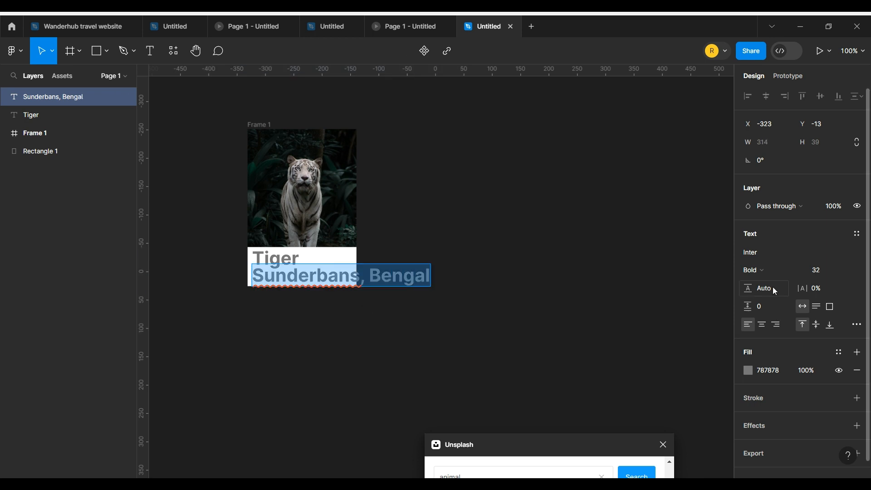
left_click(847, 270)
left_click(830, 202)
left_click(767, 270)
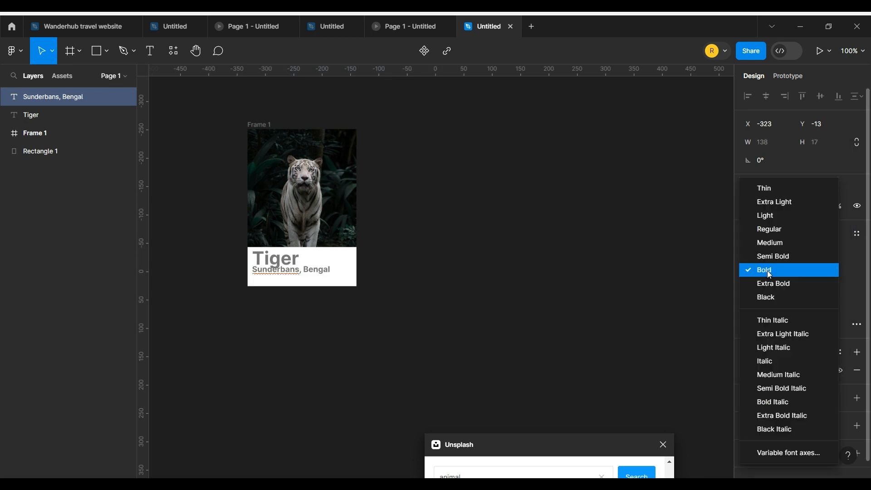
left_click(774, 230)
left_click_drag(305, 272, 304, 279)
left_click(272, 265)
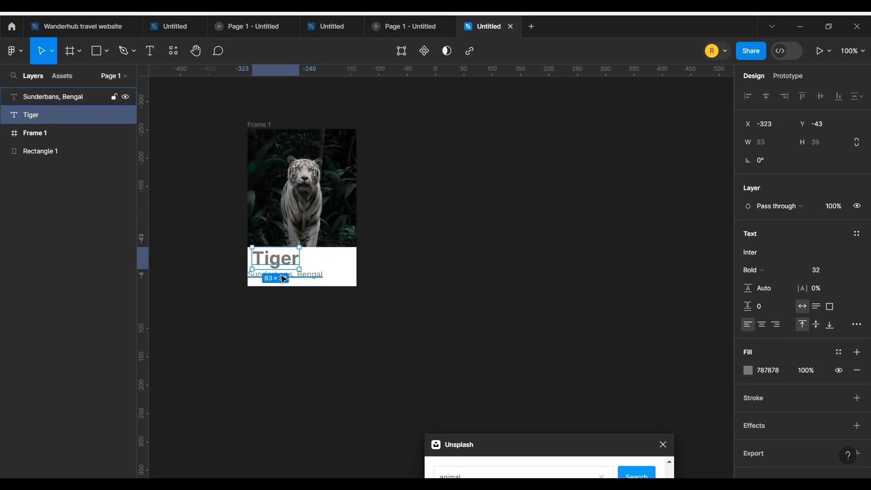
left_click(284, 278)
left_click(425, 303)
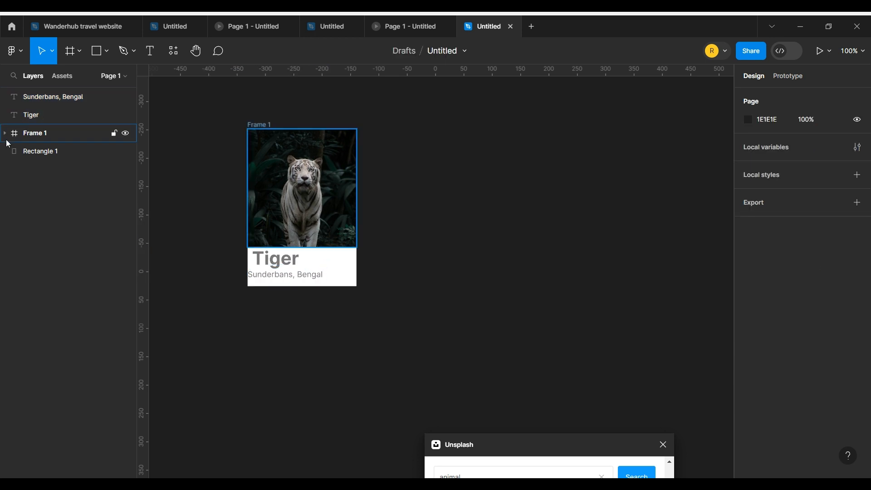
Step: Combine the photo frame, the Tiger title and the location text into one vertical auto layout frame
left_click(18, 133)
left_click(30, 118, "shift")
left_click(33, 98, "shift")
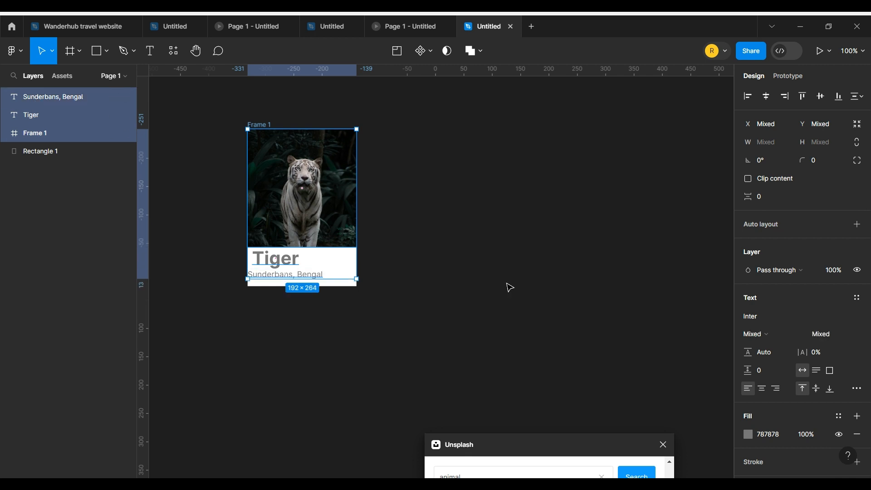
key("shift+a")
left_click(5, 97)
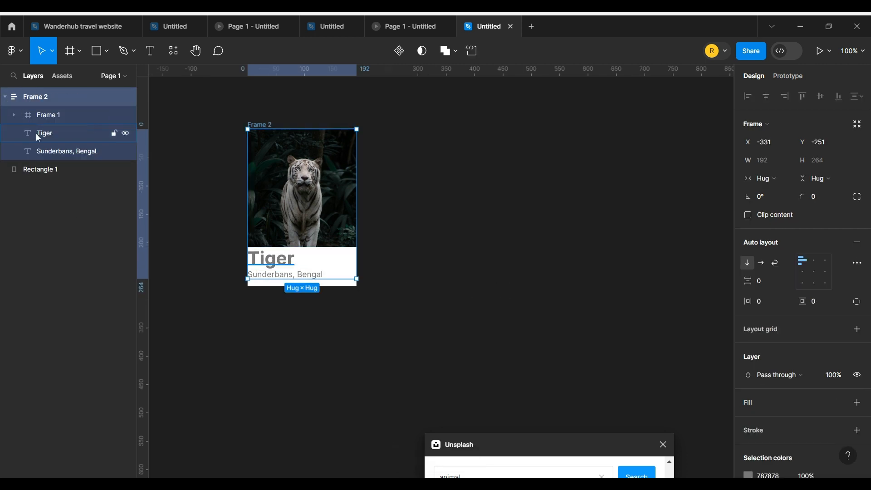
left_click(14, 115)
left_click(5, 97)
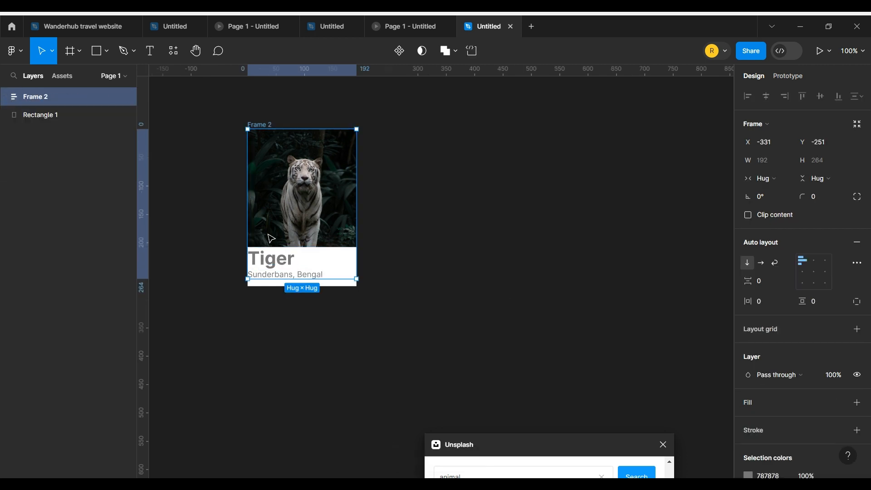
left_click(393, 295)
Step: Set the horizontal resizing of the Tiger and "Sunderbans, Bengal" texts to Fill container
left_click(271, 262)
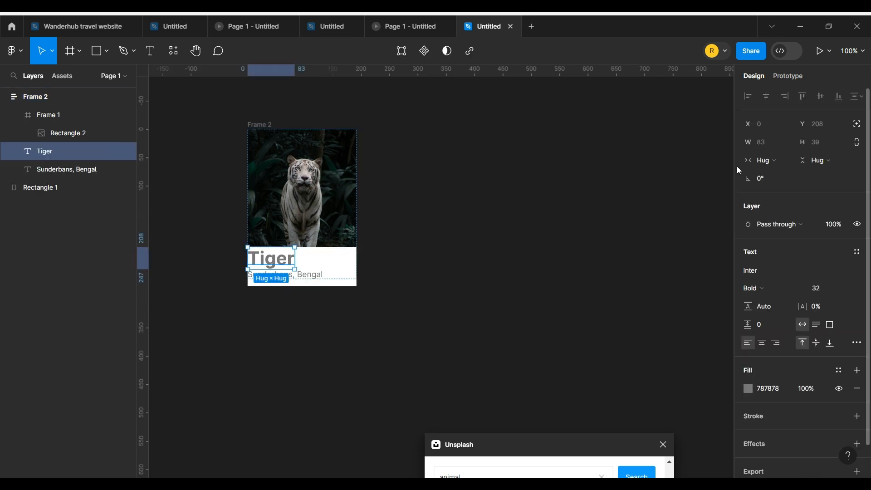
left_click(771, 161)
left_click(781, 148)
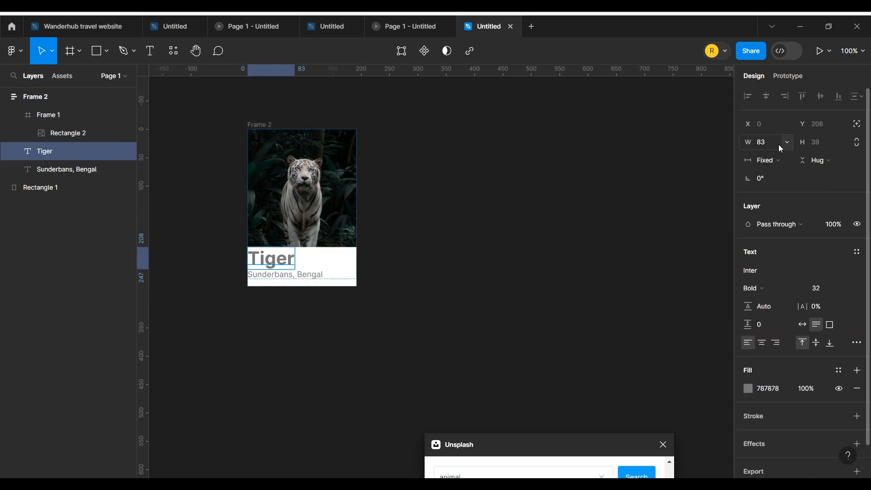
left_click(784, 160)
left_click(789, 187)
left_click(318, 275)
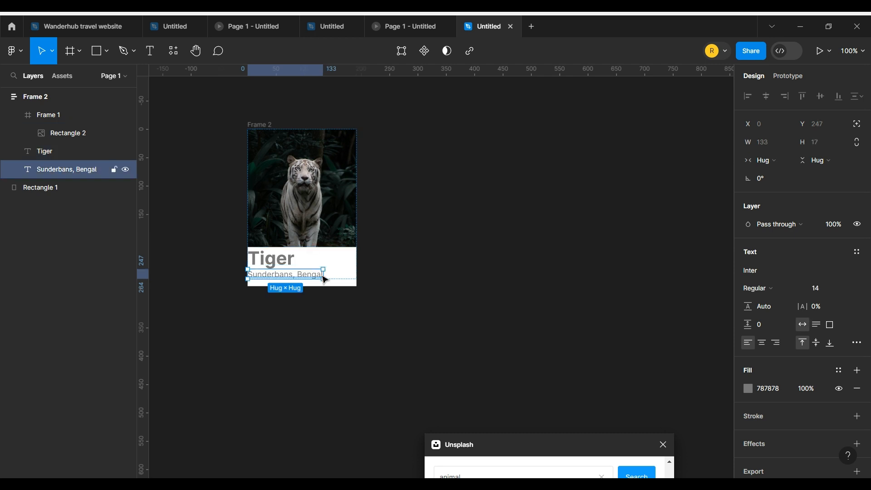
left_click(786, 165)
left_click(781, 175)
left_click(499, 218)
Step: Indent the Tiger and "Sunderbans, Bengal" texts slightly with leading spaces and select the whole auto layout frame
left_click(284, 263)
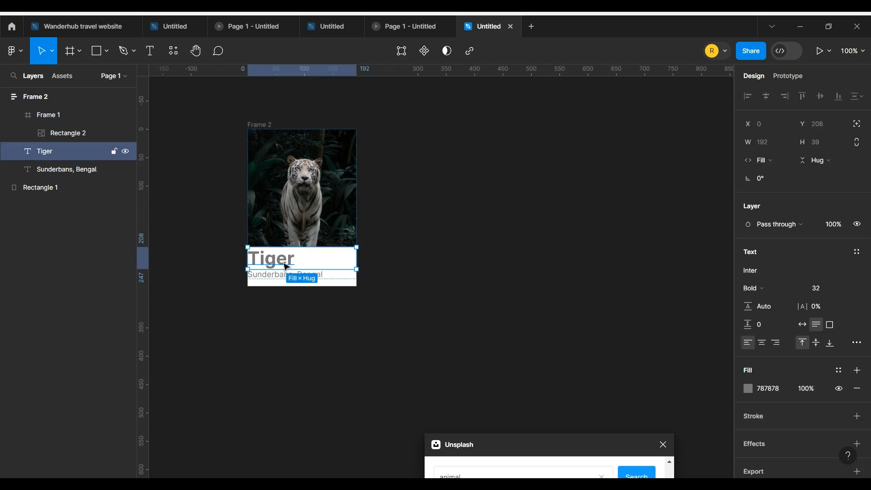
double_click(284, 262)
left_click(284, 263)
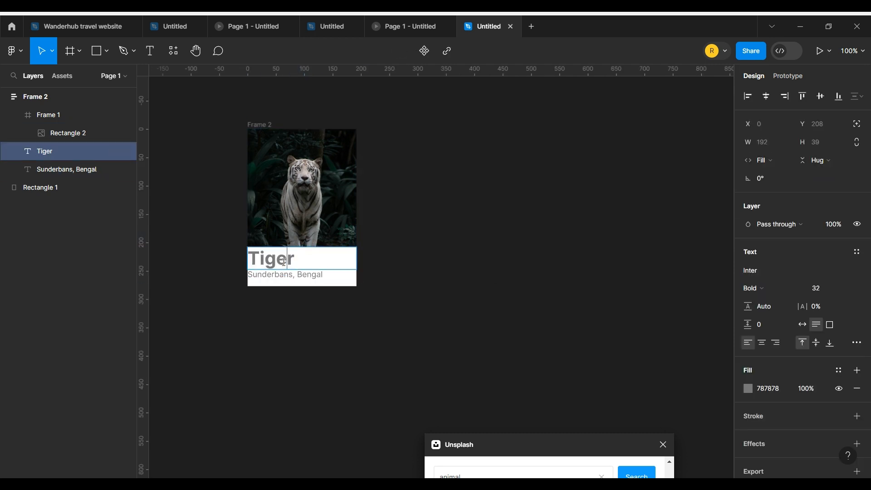
left_click(251, 273)
left_click(212, 142)
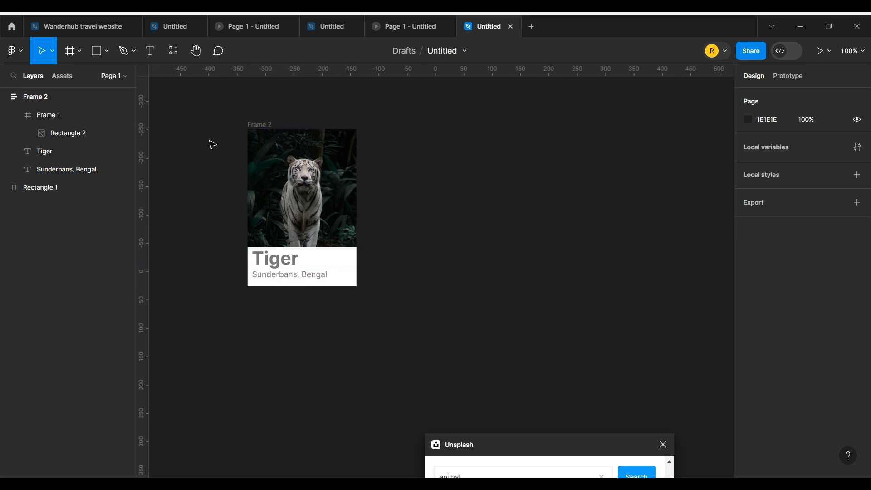
left_click(260, 127)
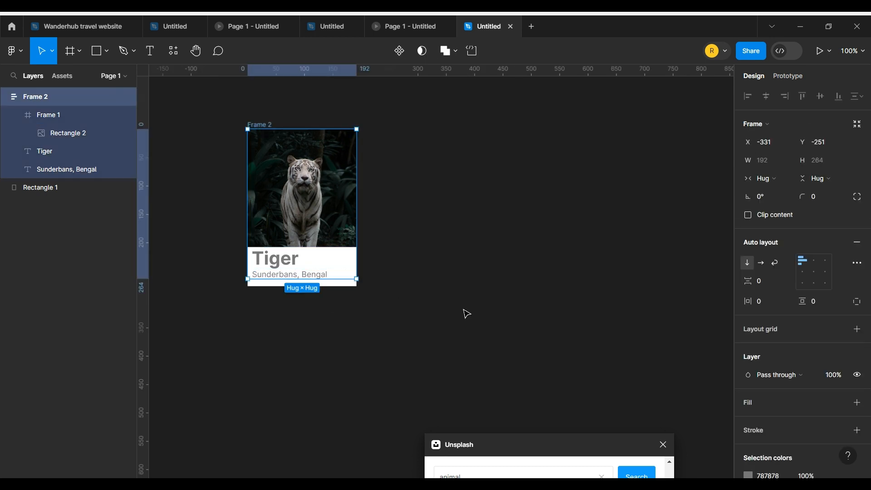
Step: Add a white FFFFFF fill to the auto layout frame and delete the leftover background rectangle behind it
scroll(777, 378, "down", 3)
left_click(857, 289)
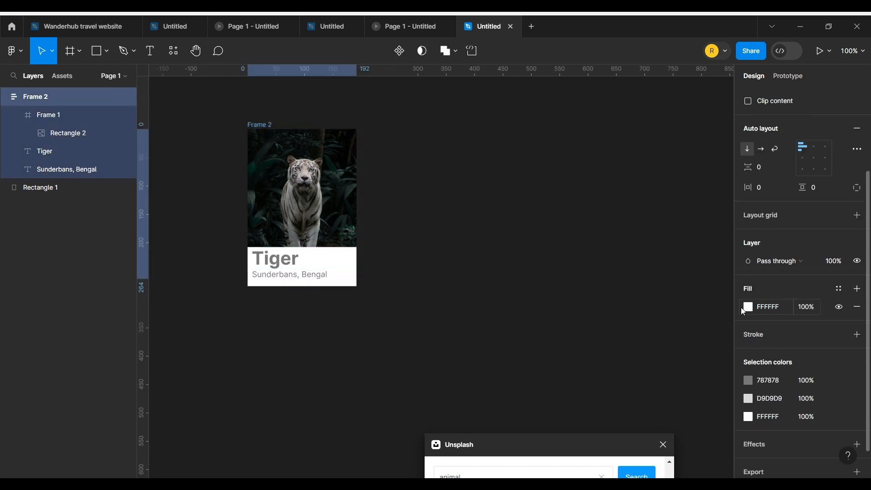
key("Escape")
left_click(16, 193)
key("Delete")
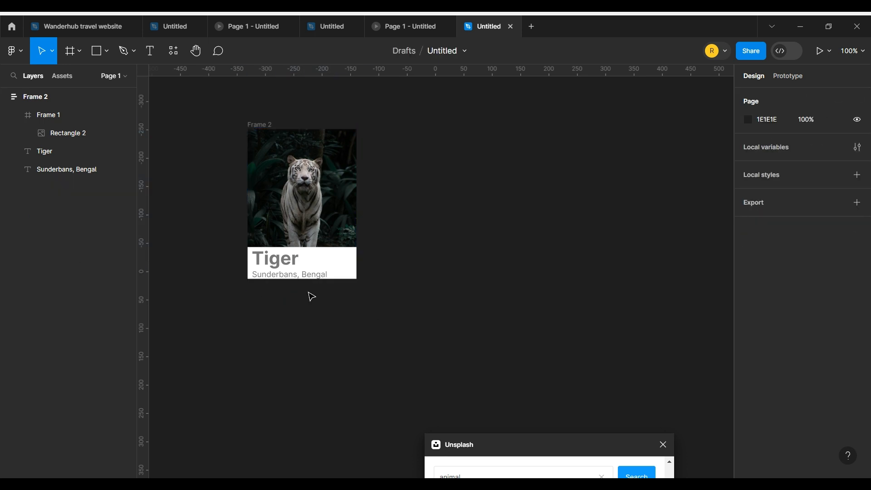
Step: Extend the card's lower edge to a height of 284 and collapse its layers
left_click(333, 262)
left_click_drag(336, 279, 335, 288)
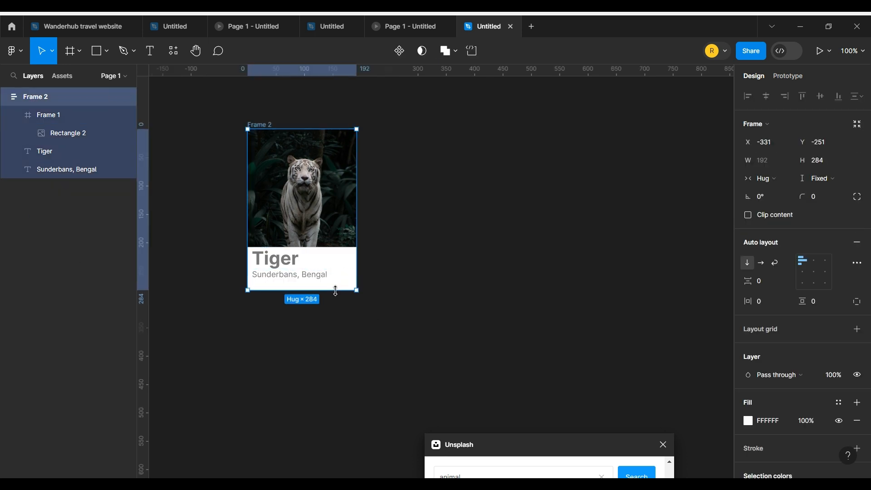
left_click(388, 290)
left_click(260, 125)
left_click(5, 97)
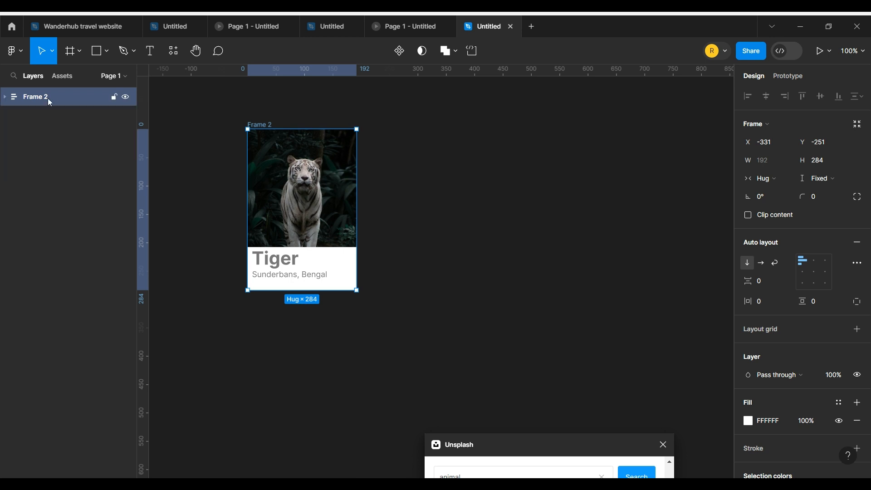
Step: Duplicate the card 119 px to the right and enlarge the copy's tiger photo to about 227 × 246
left_click_drag(265, 129, 440, 127)
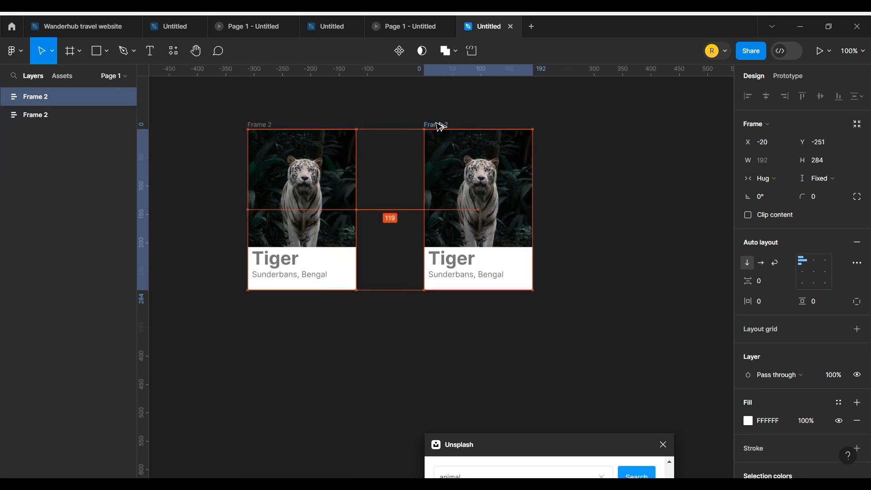
double_click(474, 181)
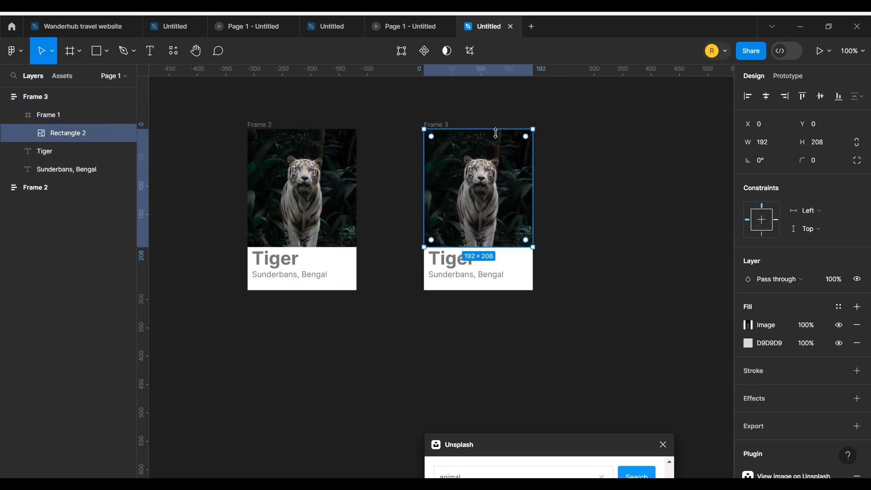
left_click_drag(532, 131, 554, 119)
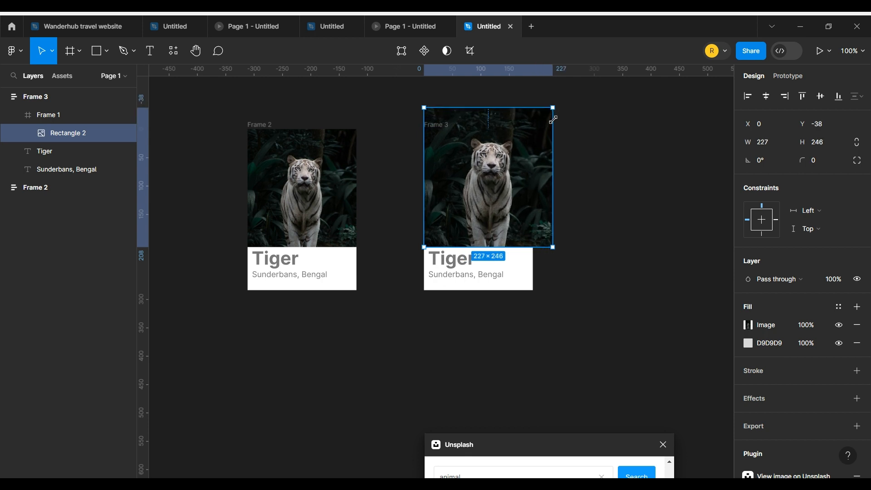
Step: Clip the content of the second card's photo frame and shift the enlarged photo to X -19
left_click(283, 224)
left_click(445, 167)
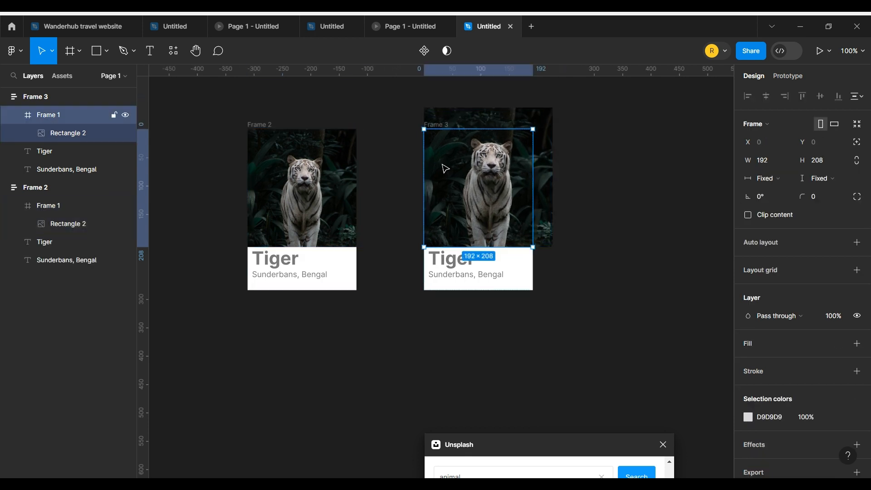
left_click(749, 215)
left_click(472, 212)
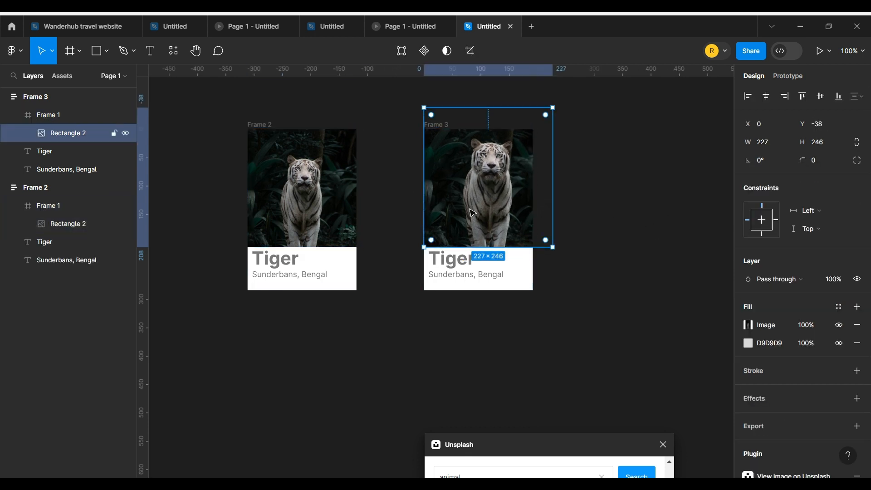
key("Left")
key("Left")
key("Left")
key("Left")
key("Left")
key("Left")
key("Left")
key("Left")
key("Left")
key("Left")
key("Left")
key("Left")
key("Left")
key("Left")
key("Left")
key("Left")
key("Left")
key("Left")
key("Left")
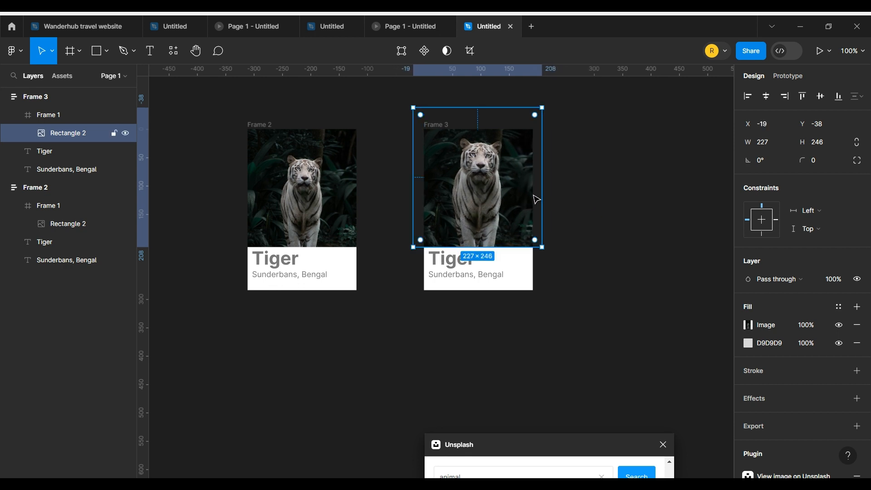
left_click(602, 269)
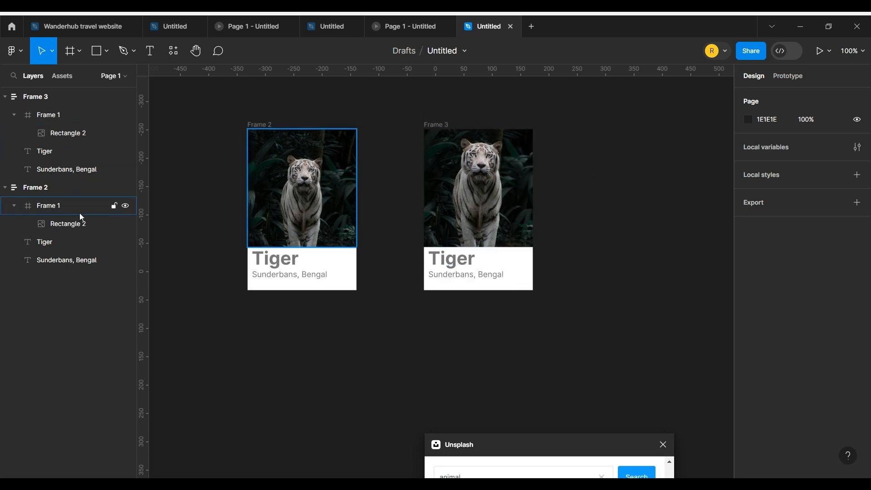
Step: Add a drop shadow to the second card with X offset 1 and blur 7
left_click(5, 187)
left_click(5, 97)
left_click(36, 97)
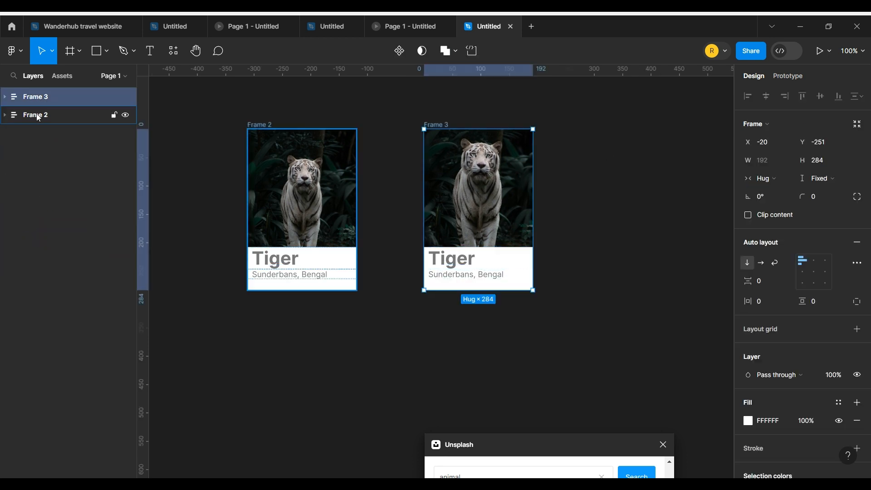
left_click(38, 116, "shift")
left_click(456, 193)
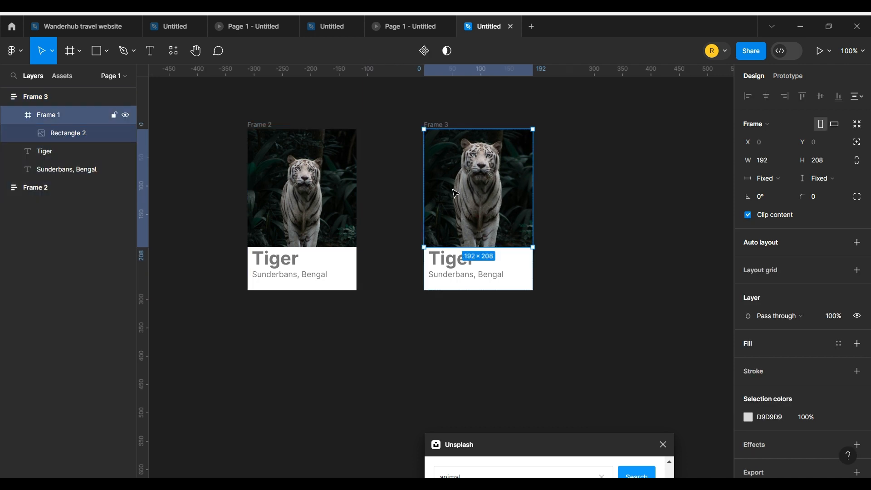
left_click(14, 97)
left_click(4, 97)
scroll(747, 354, "down", 3)
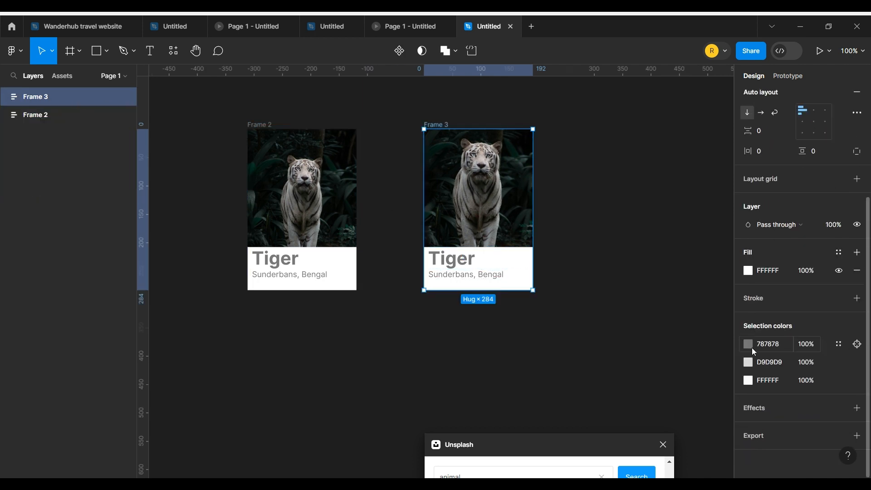
left_click(857, 408)
scroll(772, 399, "down", 1)
left_click(748, 408)
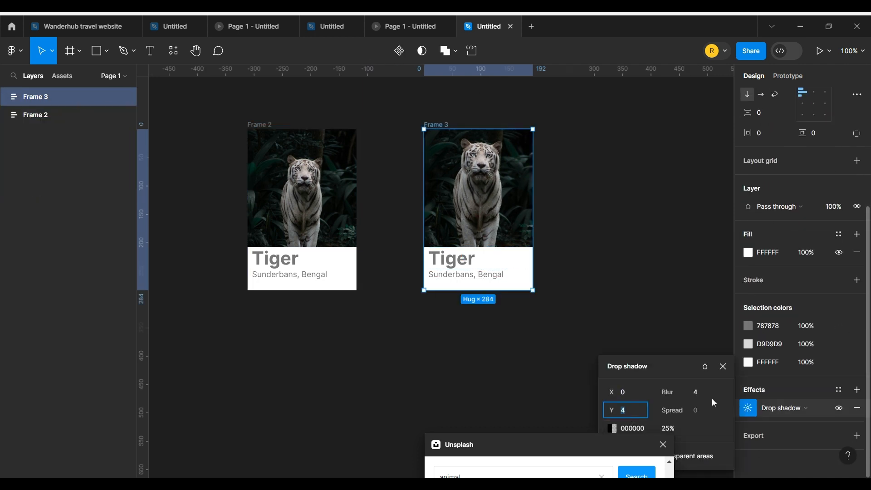
left_click(632, 392)
type("1")
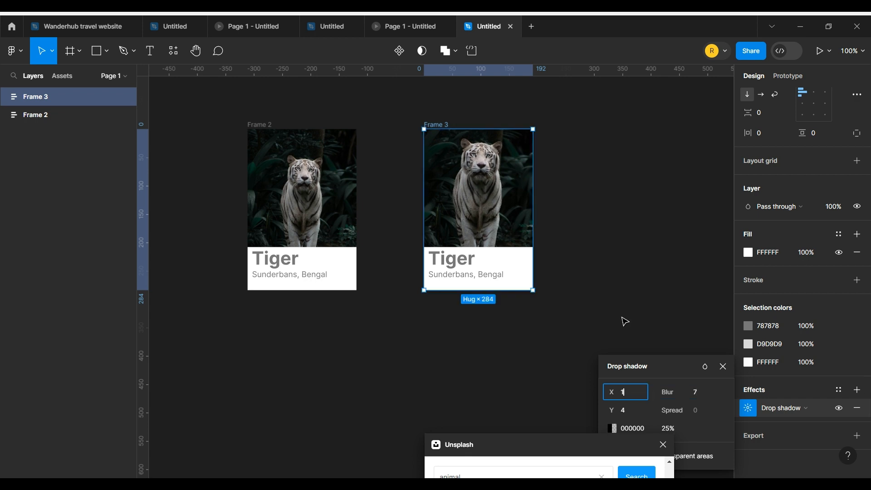
left_click(622, 318)
Step: Combine the two tiger cards into one component set with a variant for each card
left_click_drag(581, 455, 536, 467)
left_click(31, 96)
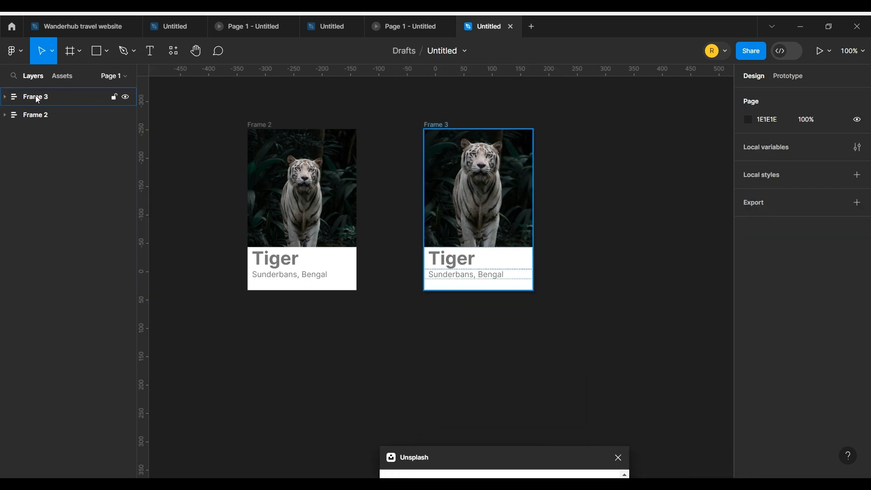
left_click(33, 114, "shift")
left_click(418, 48)
left_click(400, 107)
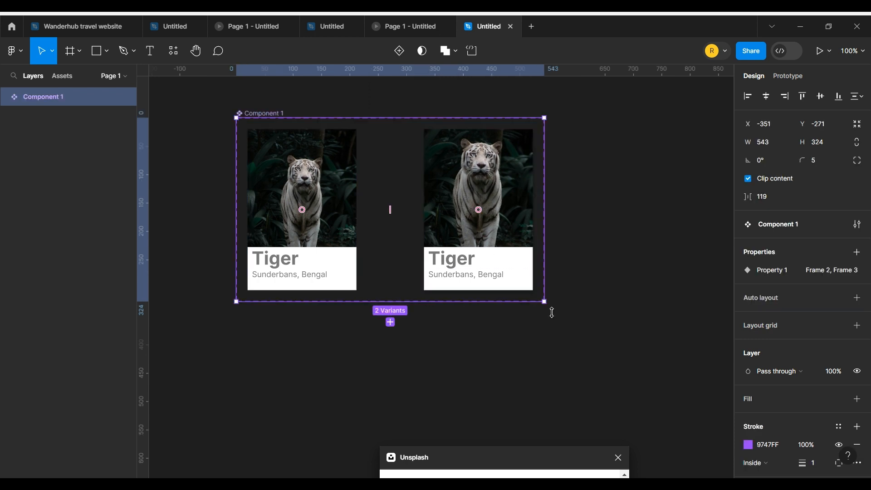
Step: Link the first variant to the enlarged one with a While hovering interaction using Smart animate, Ease out and 400 ms
left_click(308, 207)
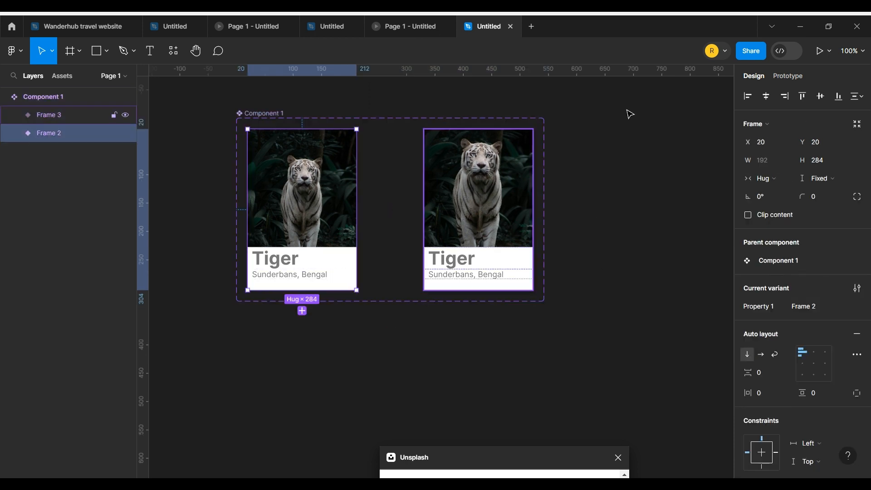
left_click(788, 76)
left_click_drag(355, 210, 459, 281)
left_click(390, 238)
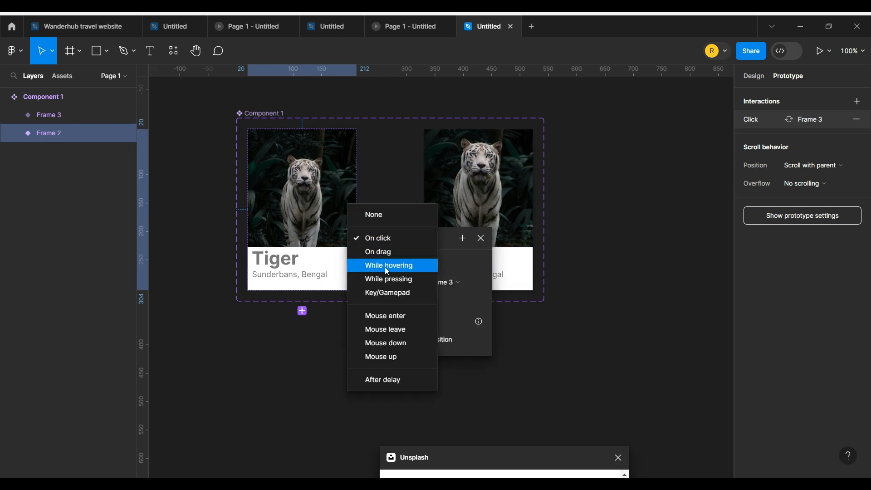
left_click(385, 267)
left_click(391, 301)
left_click(399, 327)
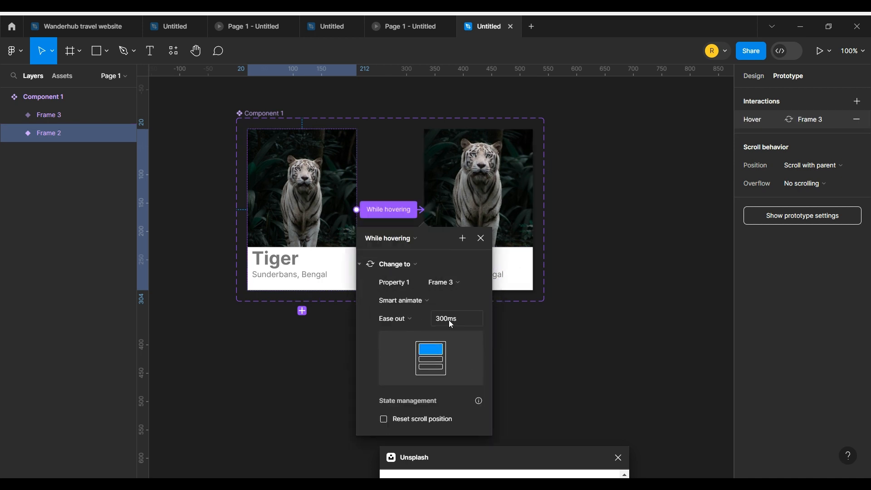
type("400")
key("Return")
left_click(587, 386)
Step: Draw a new frame of about 1044 × 513 to the right of the component set
scroll(540, 321, "down", 2)
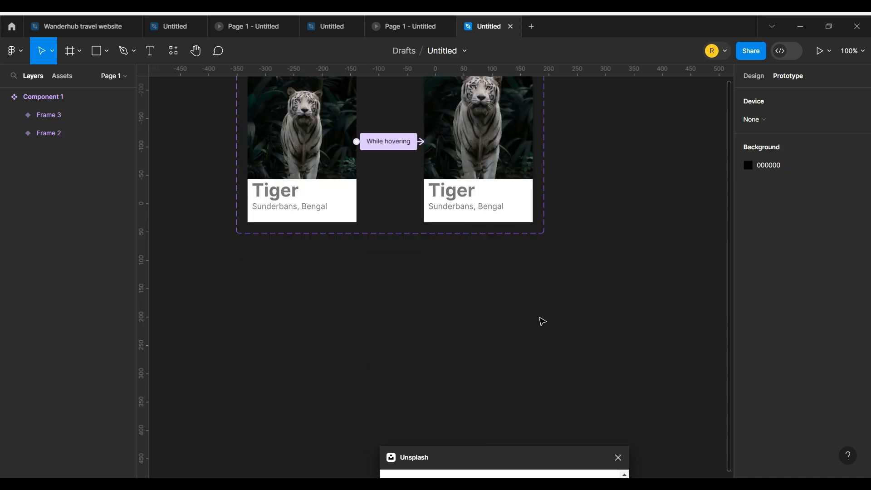
left_click_drag(535, 300, 473, 386)
scroll(478, 368, "down", 5)
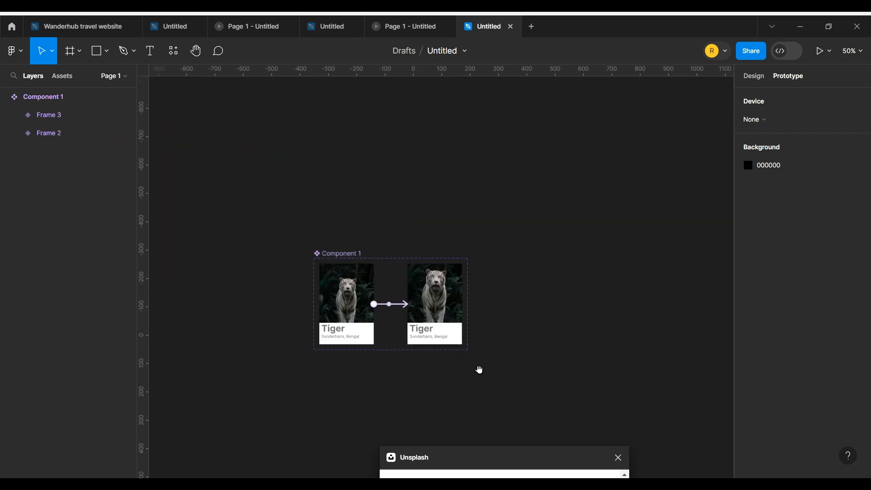
left_click(71, 51)
mouse_move(382, 194)
left_mouse_down()
mouse_move(580, 346)
mouse_move(677, 341)
left_mouse_up()
Step: Place three instances of the tiger card component side by side in the new frame
key("alt+i")
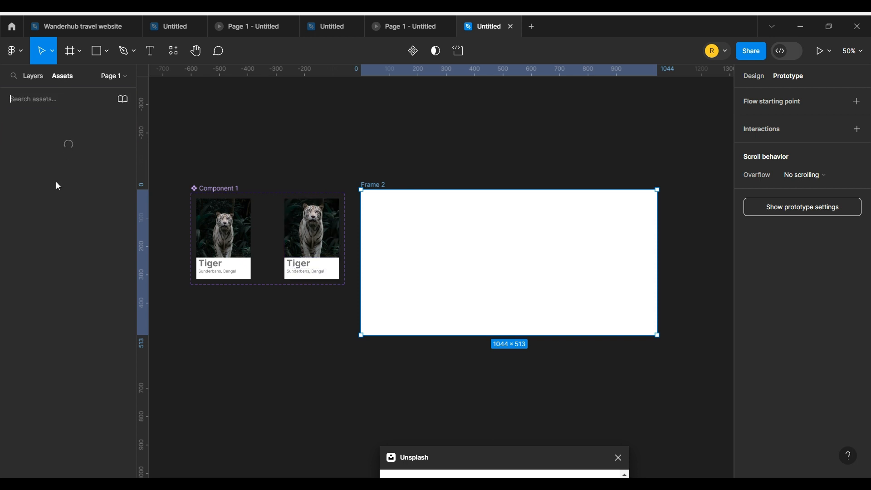
left_click_drag(36, 172, 577, 261)
left_click(34, 75)
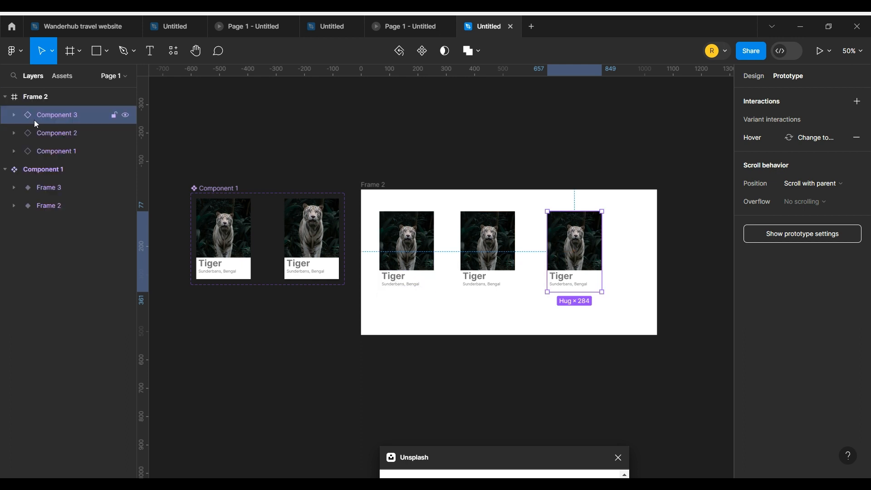
Step: Distribute the three card instances with equal horizontal spacing and move them to the middle of the frame
left_click(50, 152, "shift")
left_click(754, 75)
left_click(857, 96)
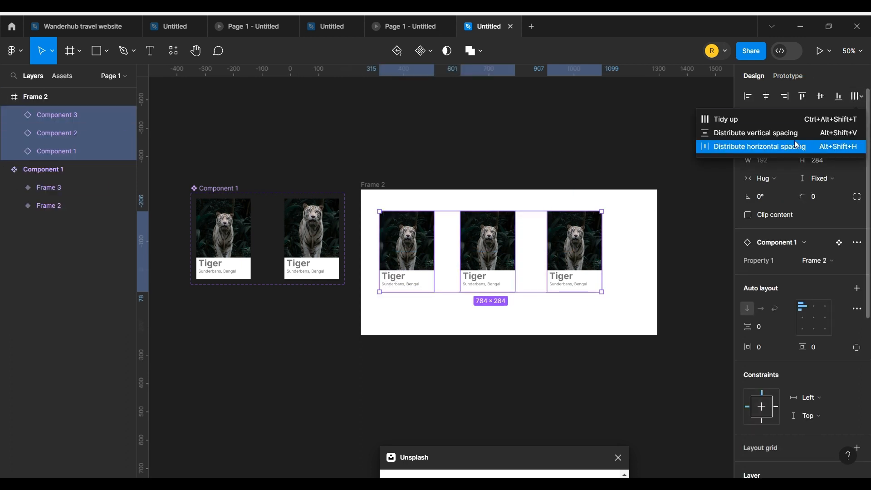
left_click(798, 143)
left_click_drag(486, 268, 505, 279)
left_click(561, 158)
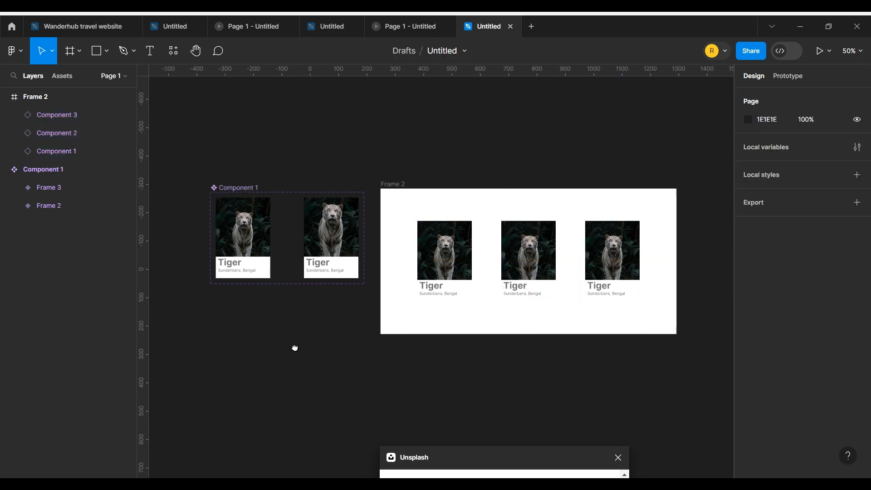
Step: Change the fill of the Tiger title in the enlarged-photo variant to 191919
scroll(440, 270, "up", 5, "ctrl")
left_click(371, 227)
double_click(370, 226)
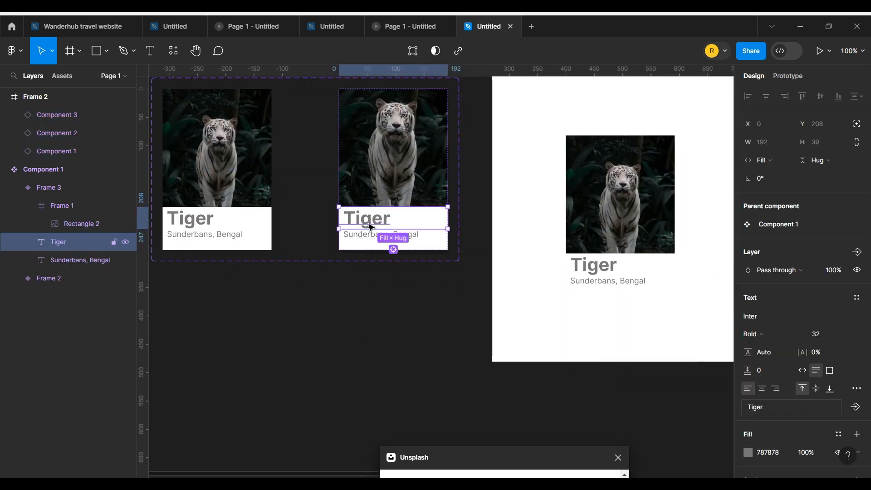
left_click(749, 452)
left_click_drag(617, 275, 599, 315)
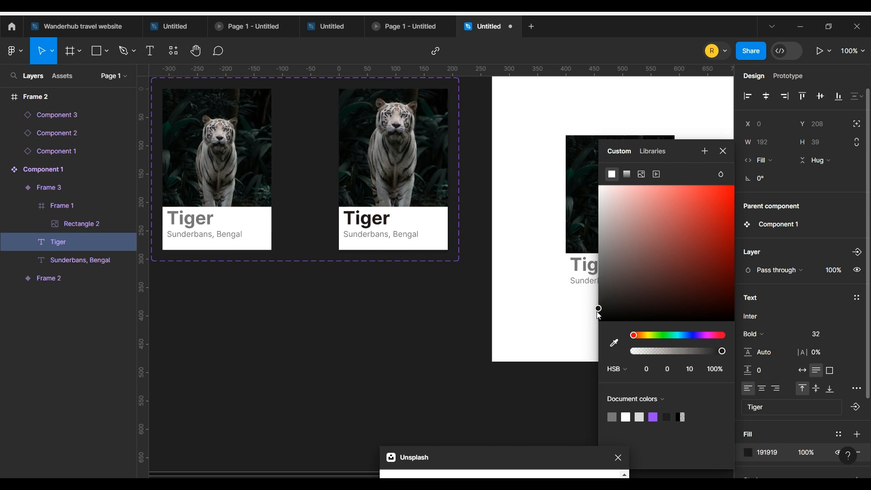
Step: Apply the same 191919 fill to the "Sunderbans, Bengal" text in the enlarged-photo variant
left_click(777, 454)
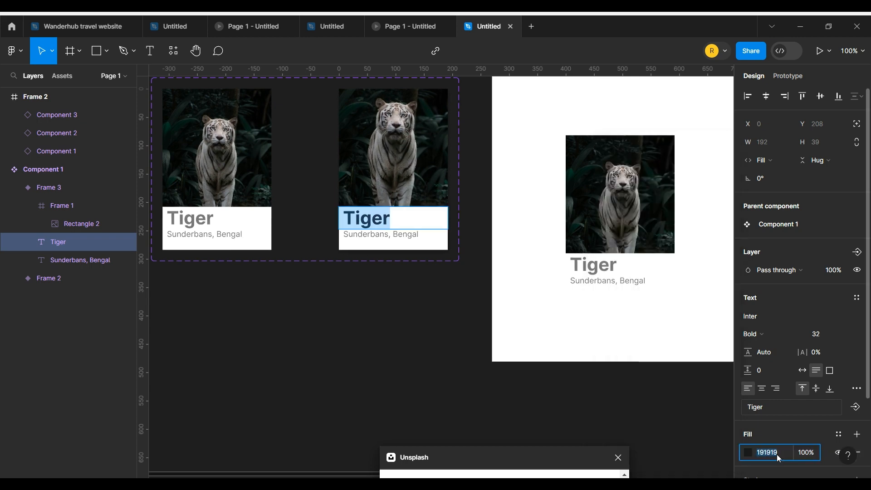
double_click(384, 235)
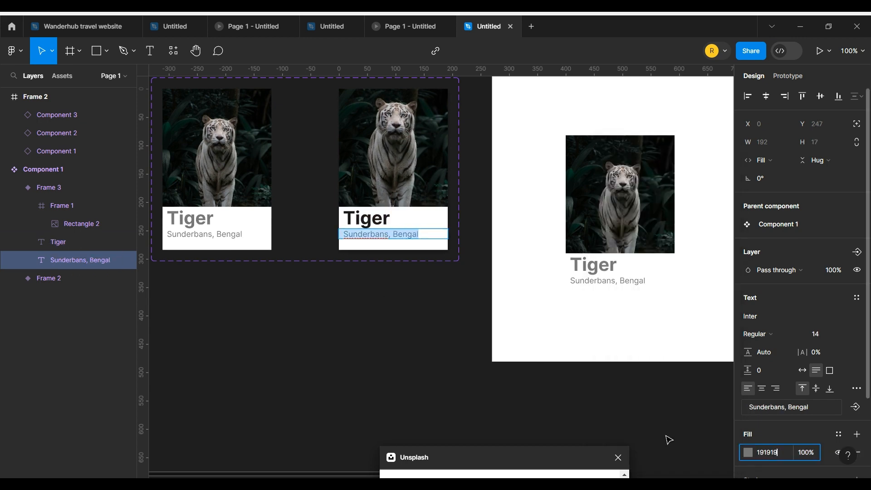
left_click(375, 366)
Step: Replace the tiger photo in the middle card instance with the deer photo from the Unsplash animal results
scroll(366, 327, "right", 5)
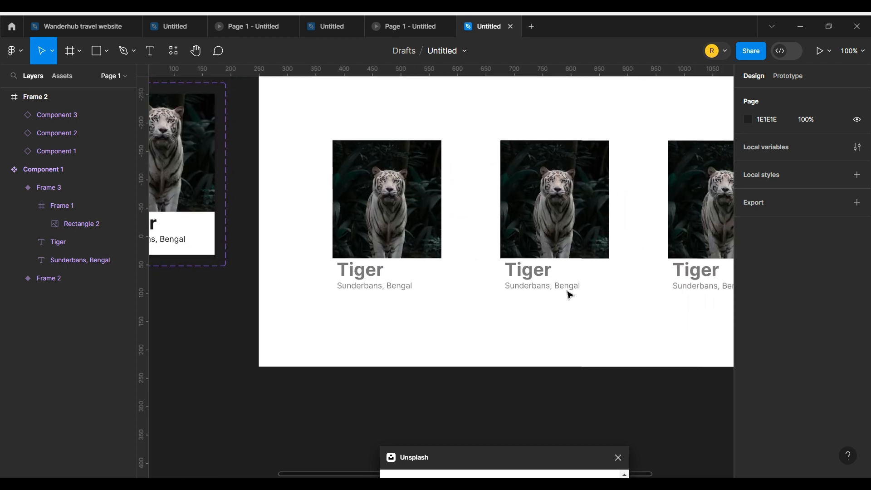
scroll(647, 356, "left", 6)
left_click(432, 286)
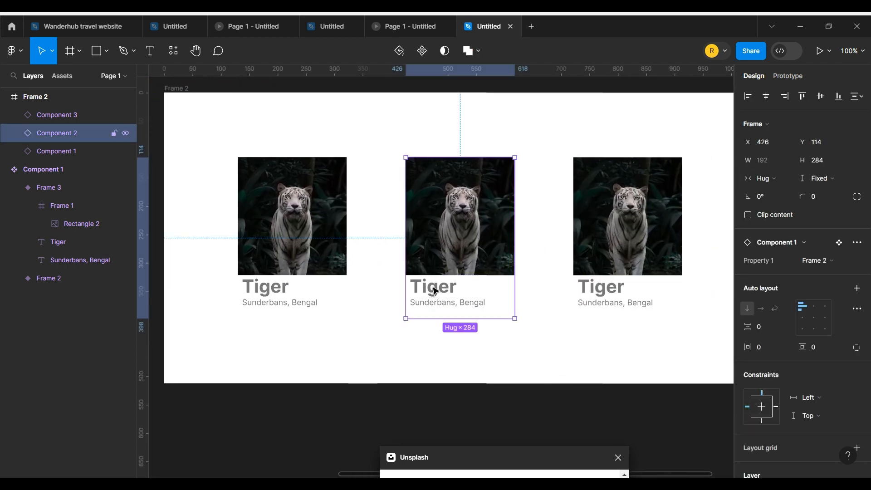
double_click(433, 287)
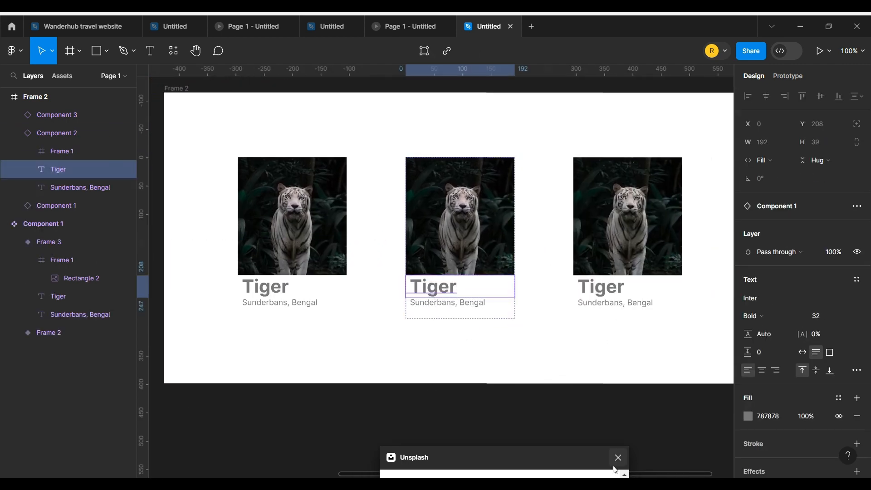
left_click(625, 475)
left_click(475, 225)
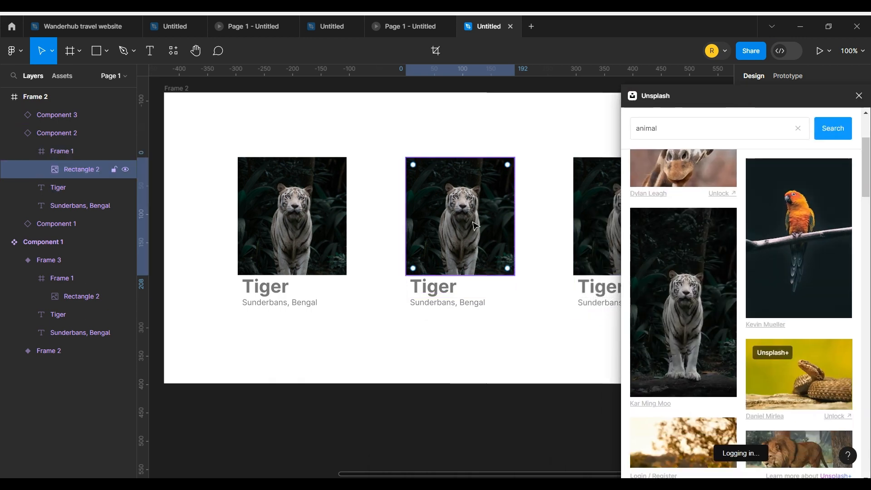
left_click(785, 227)
scroll(785, 318, "down", 3)
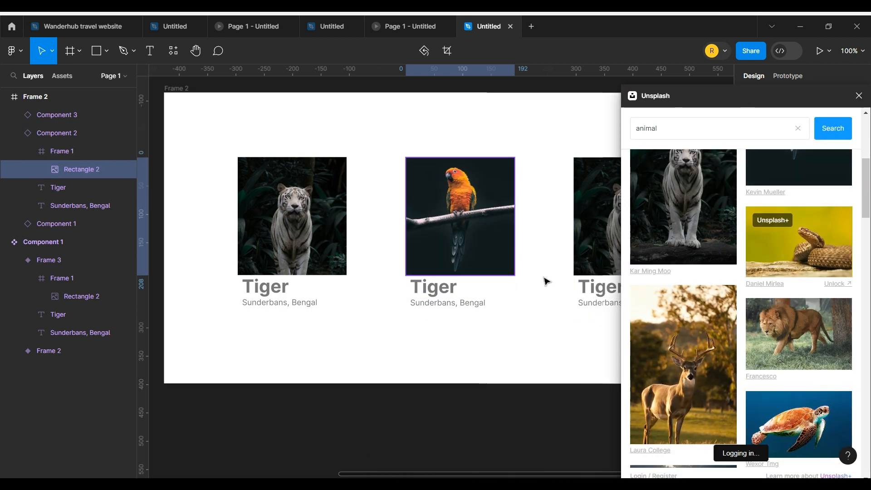
left_click(692, 364)
Step: Replace the tiger photo in the third card instance with the white rabbit photo from the Unsplash animal results
left_click(614, 235)
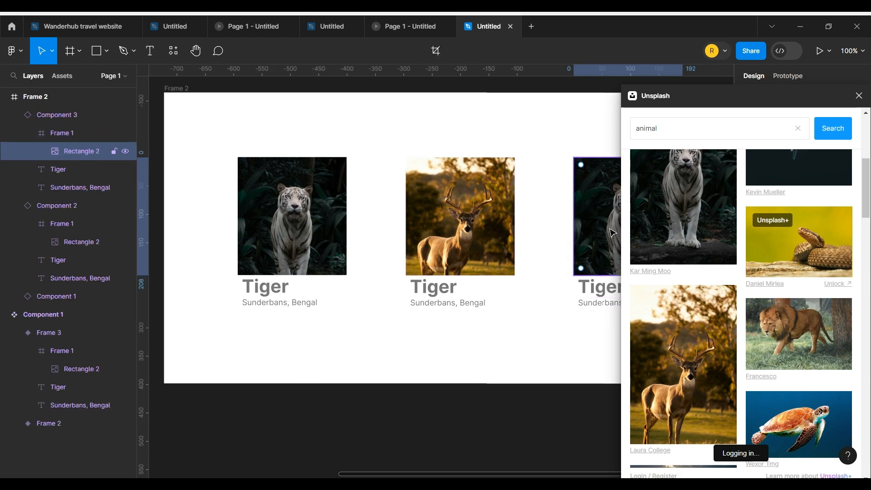
scroll(726, 354, "down", 10)
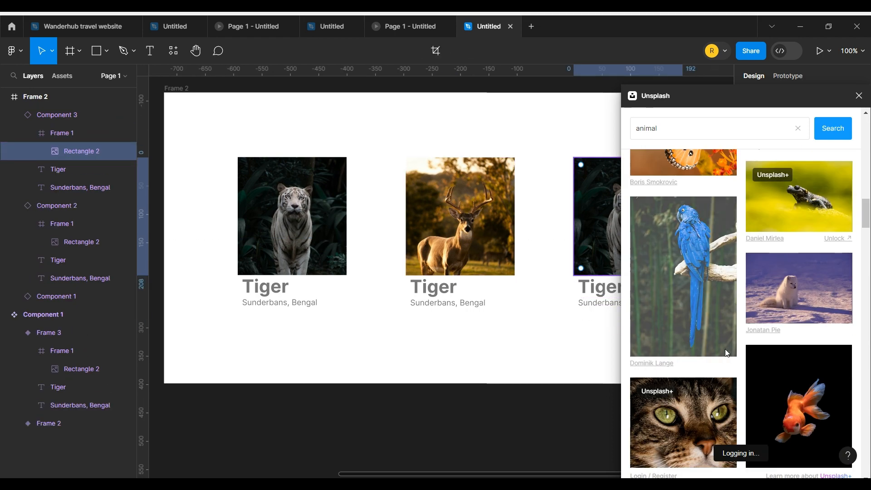
scroll(725, 349, "down", 8)
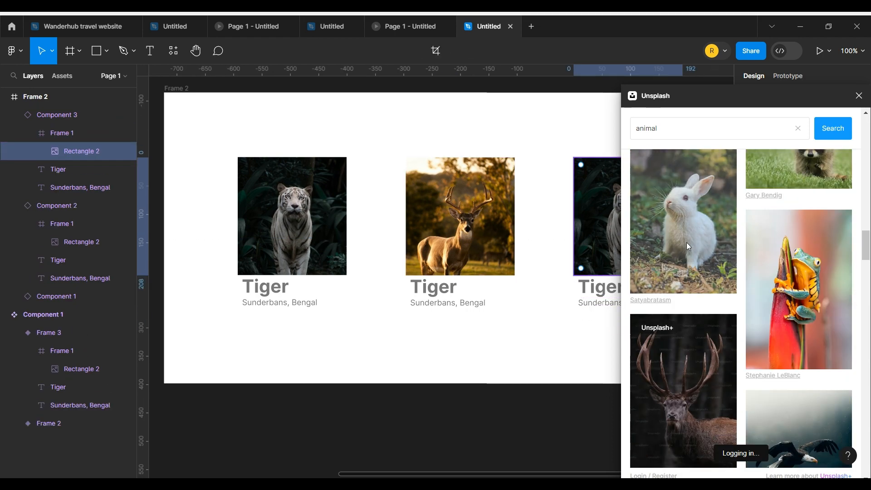
scroll(687, 243, "up", 15)
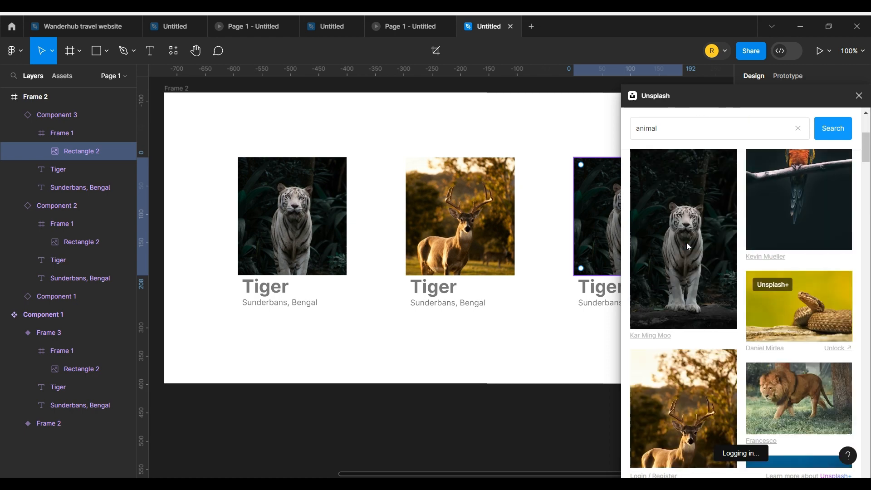
scroll(687, 246, "down", 10)
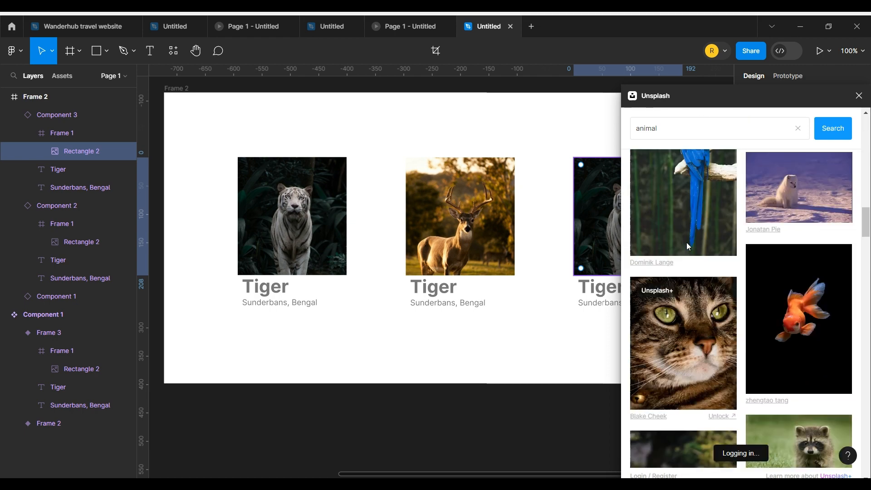
scroll(687, 246, "down", 6)
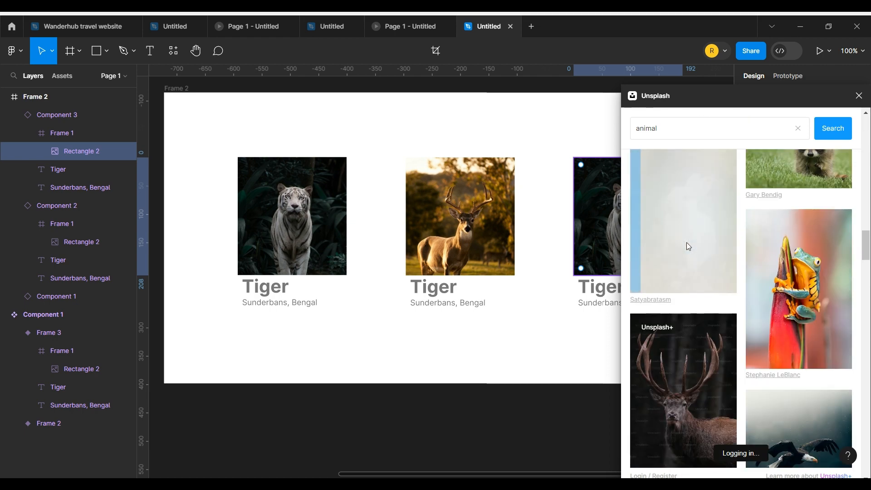
left_click(687, 247)
left_click_drag(568, 361, 545, 344)
scroll(547, 392, "down", 1)
left_click(545, 375)
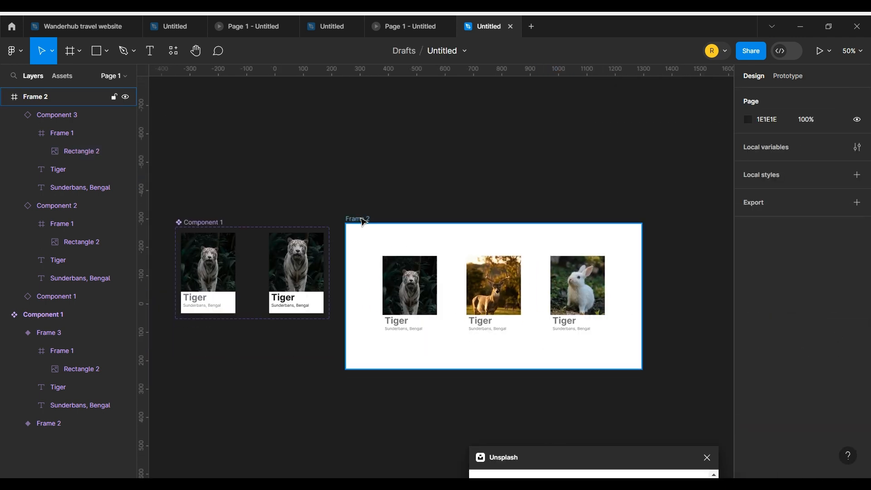
Step: Present the frame with the three animal cards in the prototype preview, and return to the design file
left_click(363, 219)
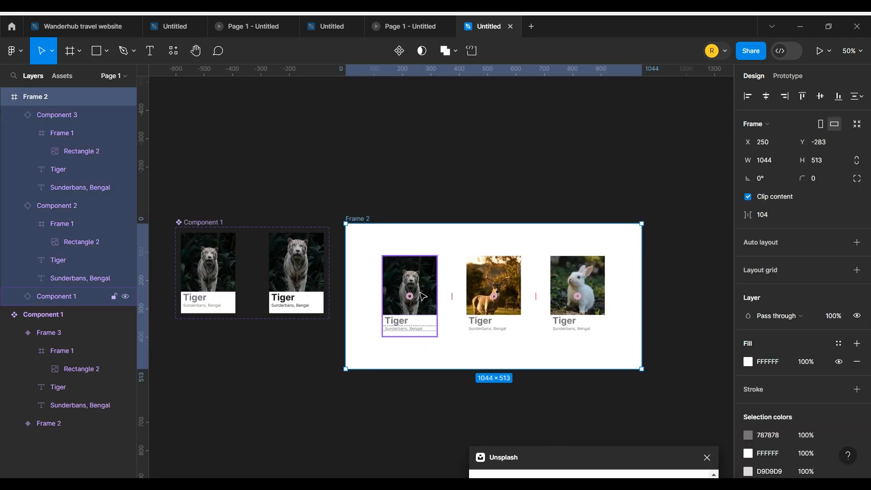
left_click(828, 54)
left_click(800, 78)
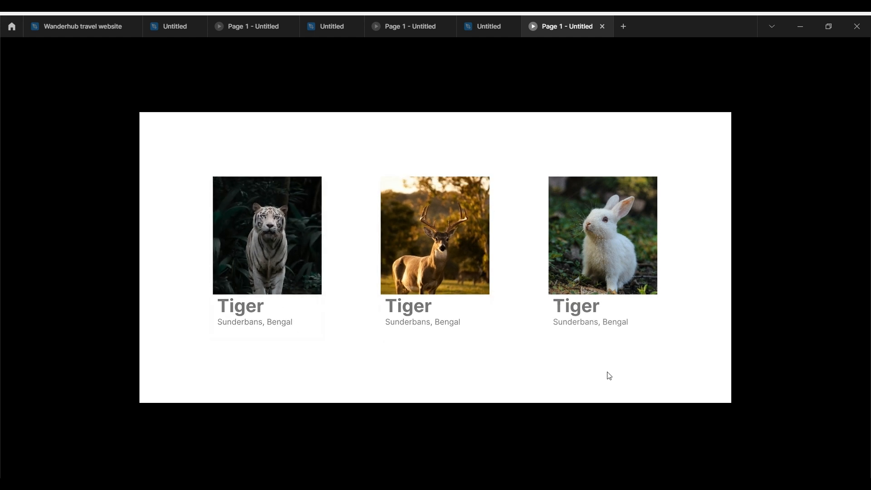
left_click(488, 25)
Step: Extend the white frame downward to add empty space below the three animal cards
left_click(358, 219)
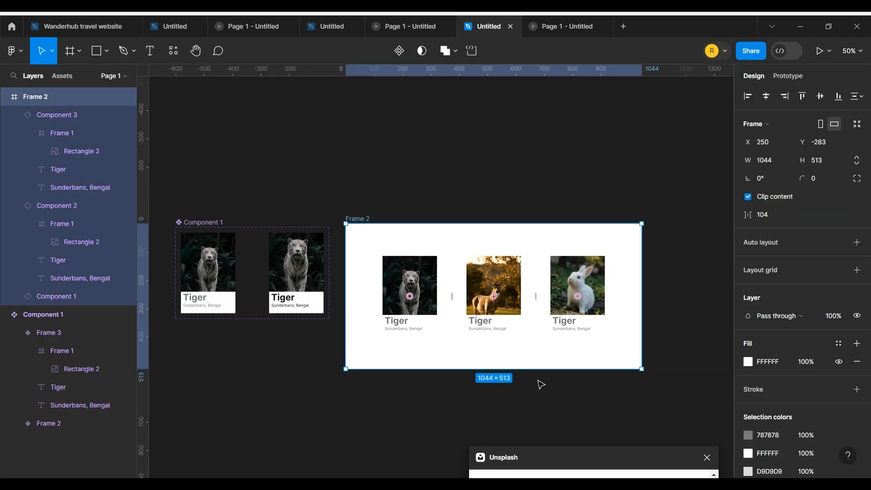
left_click_drag(539, 370, 543, 465)
scroll(546, 369, "down", 3)
left_click_drag(534, 327, 535, 346)
left_click(443, 390)
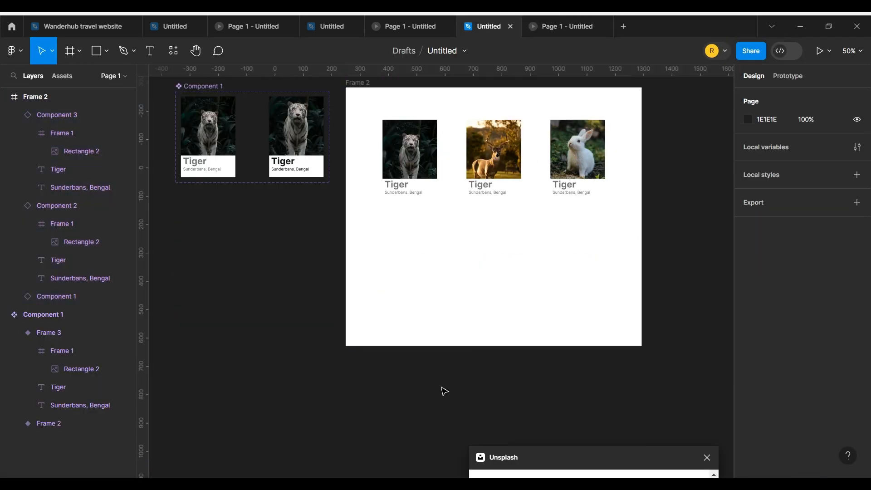
Step: Move the tiger card component set farther left of the frame and draw a 360 × 360 square below it
left_click_drag(389, 357, 578, 358)
left_click_drag(377, 87, 240, 84)
left_click(314, 225)
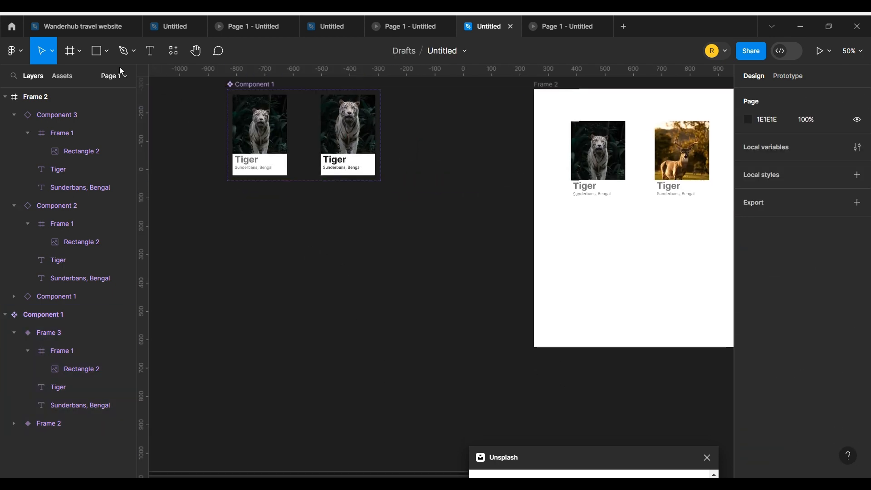
left_click_drag(234, 211, 312, 317)
Step: Fill the new square with the hamster photo from the Unsplash animal results
scroll(647, 329, "down", 10)
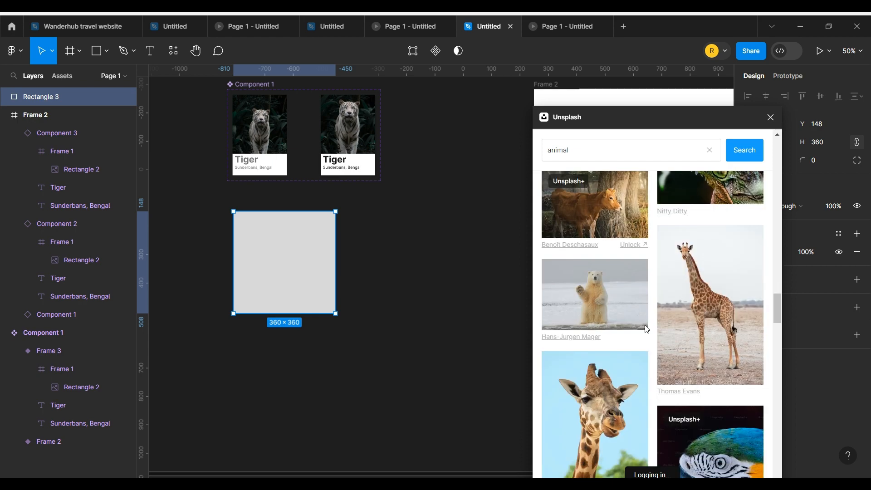
scroll(644, 325, "down", 10)
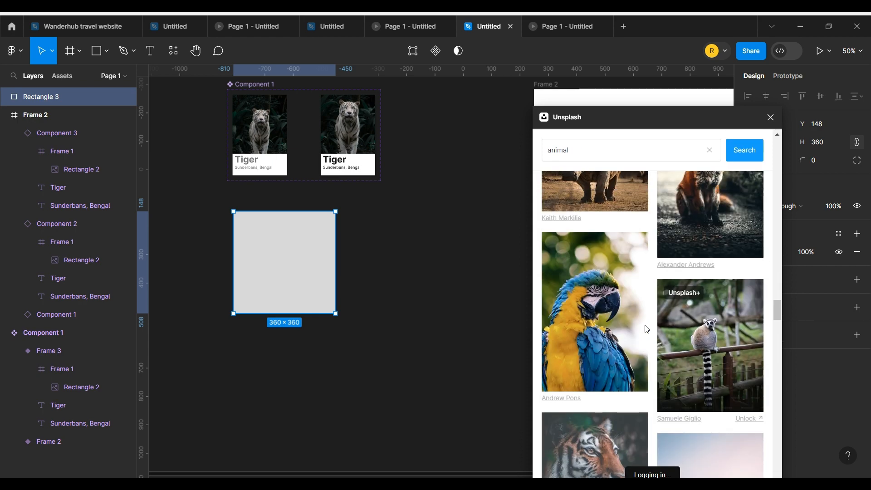
scroll(668, 311, "up", 3)
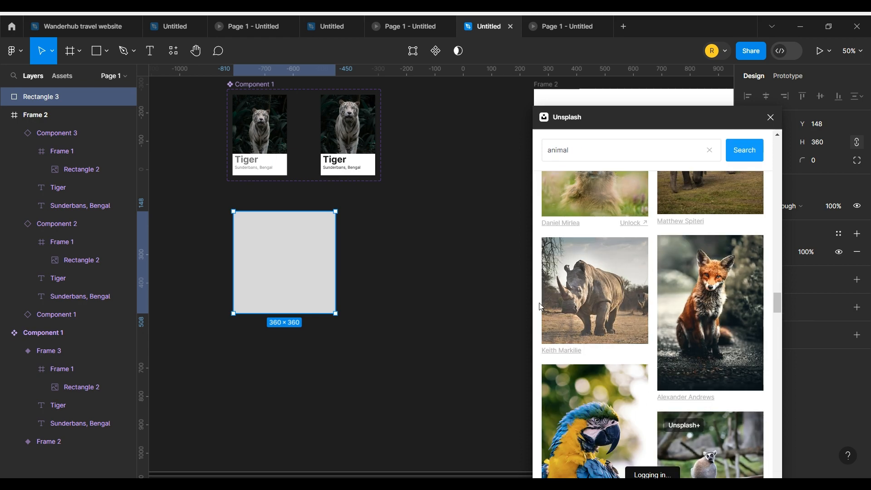
scroll(640, 285, "up", 15)
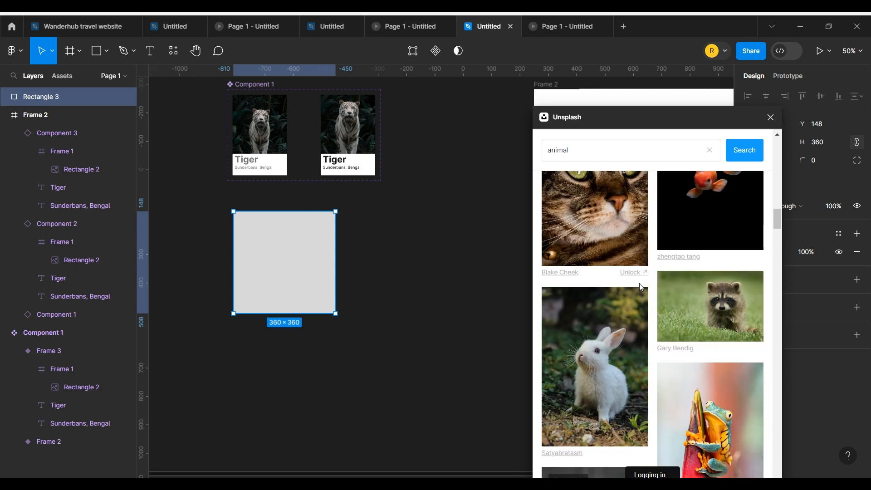
scroll(641, 286, "down", 3)
left_click(673, 284)
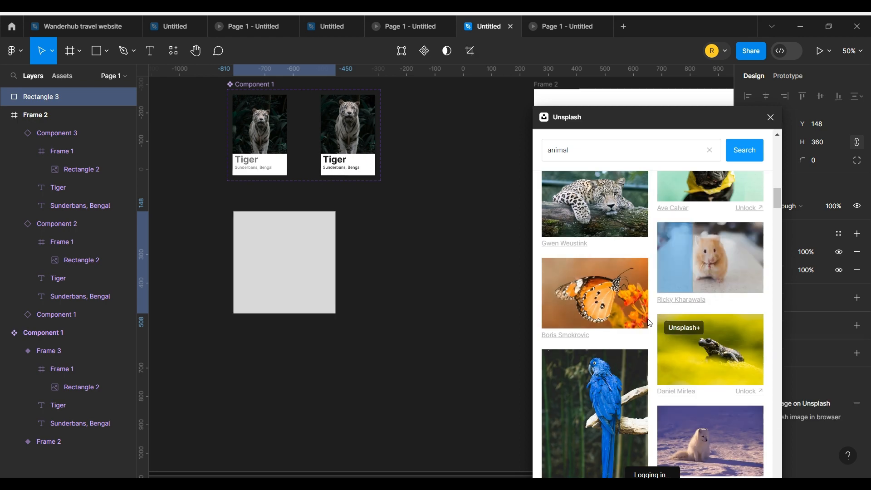
scroll(674, 284, "up", 3)
left_click_drag(646, 116, 437, 455)
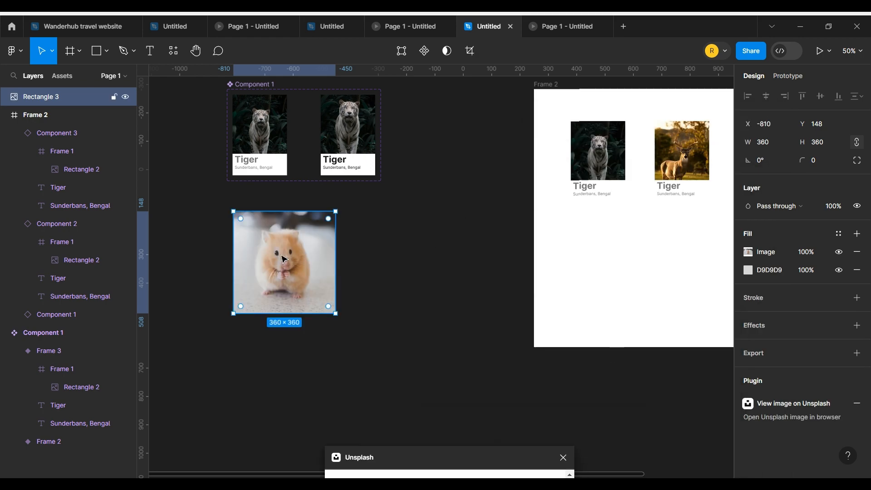
Step: Duplicate the hamster square beside the original and enlarge the copy to about 454 × 454
left_click_drag(307, 270, 434, 273)
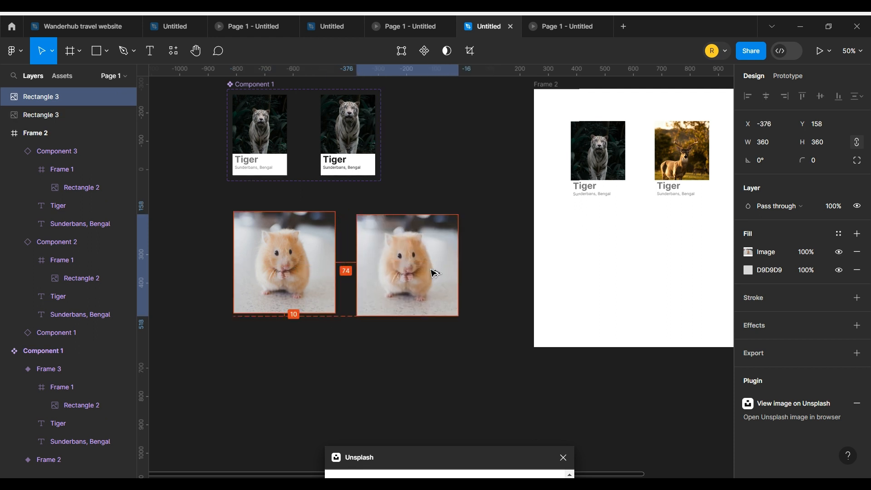
left_click_drag(466, 211, 491, 185)
left_click_drag(438, 231, 442, 247)
Step: Combine the small and large hamster squares into one component set with two variants
left_click(321, 254)
left_click(57, 96, "shift")
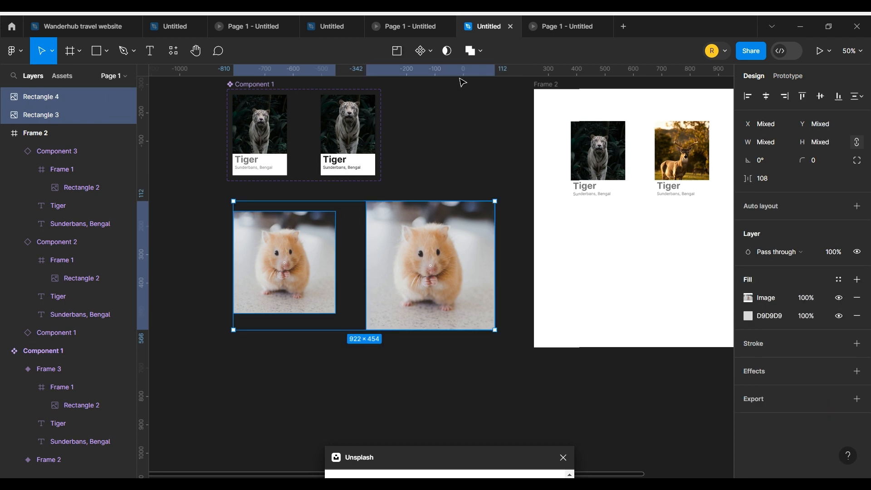
left_click(419, 105)
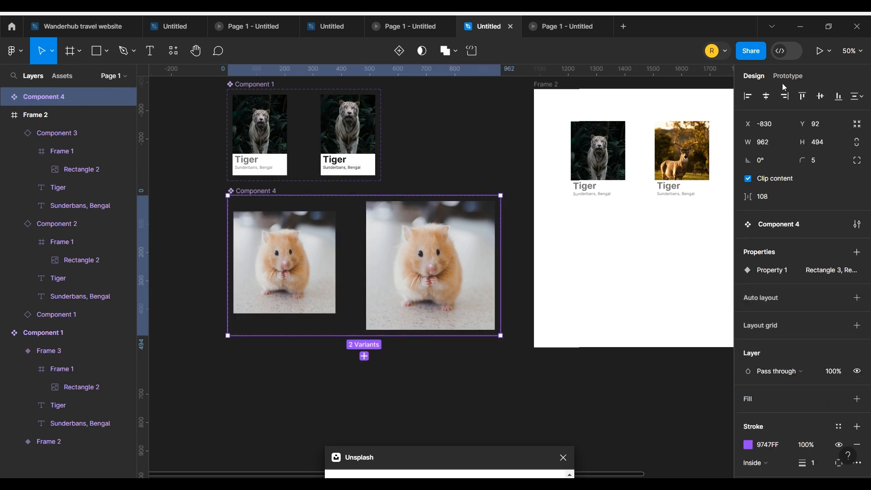
Step: Add a hover interaction that changes the smaller hamster variant to the larger one
mouse_move(378, 259)
left_mouse_down()
mouse_move(362, 291)
mouse_move(379, 301)
mouse_move(384, 254)
left_mouse_up()
left_click(292, 291)
left_click(318, 326)
left_click(315, 352)
left_click(483, 390)
Step: Place an instance of the hamster component from the local components in the frame below the tiger card
mouse_move(458, 400)
left_mouse_down()
mouse_move(431, 395)
mouse_move(399, 411)
left_mouse_up()
left_click_drag(469, 379, 298, 399)
left_click(63, 76)
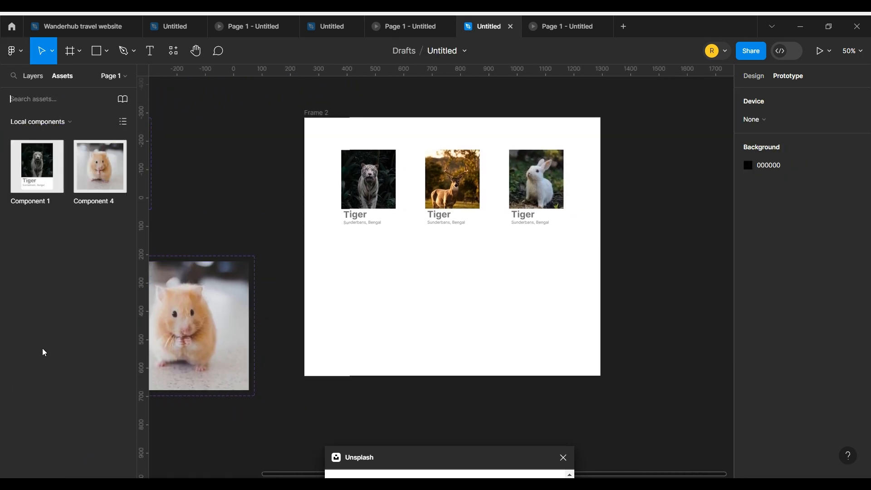
left_click_drag(262, 297, 364, 310)
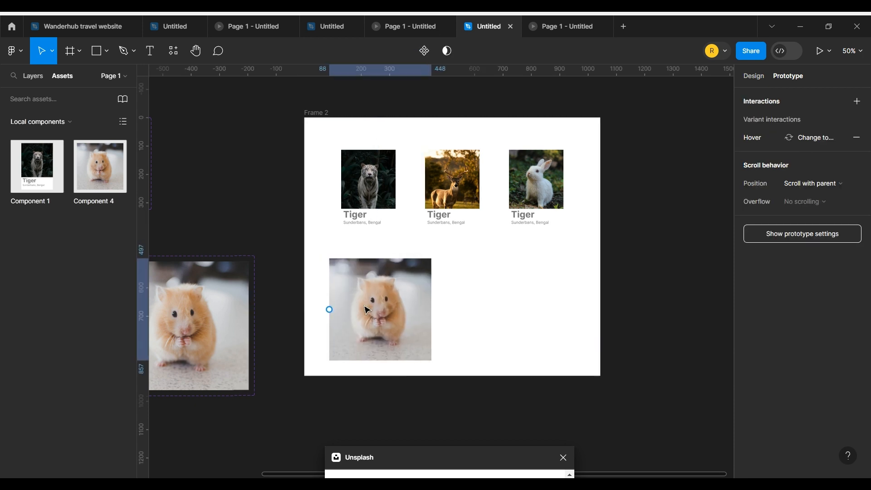
Step: Widen the frame and duplicate the hamster instance to form a row of three spaced 64 apart
left_click(320, 114)
left_click_drag(601, 259, 683, 260)
left_click(376, 304)
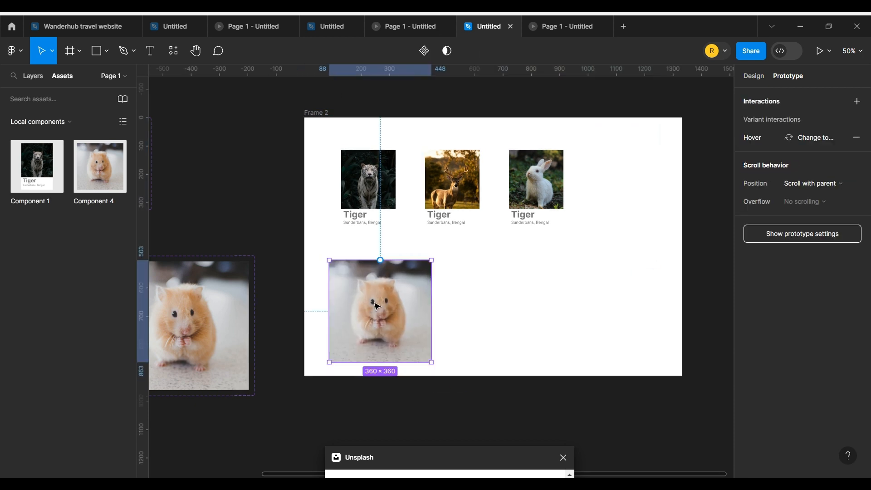
left_click_drag(377, 304, 611, 306)
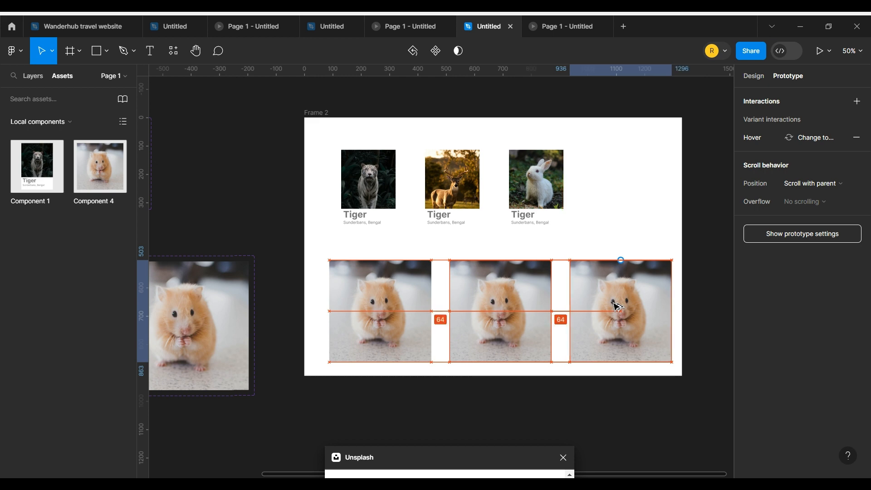
left_click(484, 407)
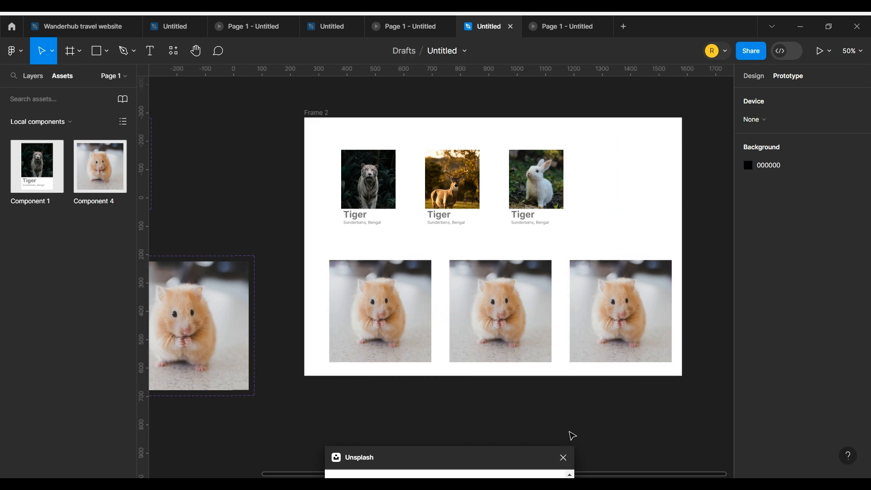
Step: Arrange three 263 × 263 hamster instances in an evenly spaced row, starting at the tiger card's left edge
left_click(470, 246)
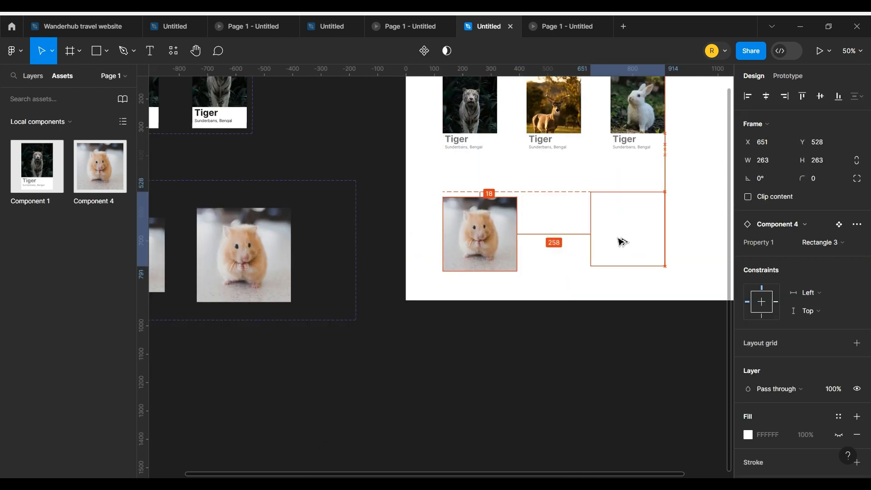
left_click_drag(622, 242, 596, 242)
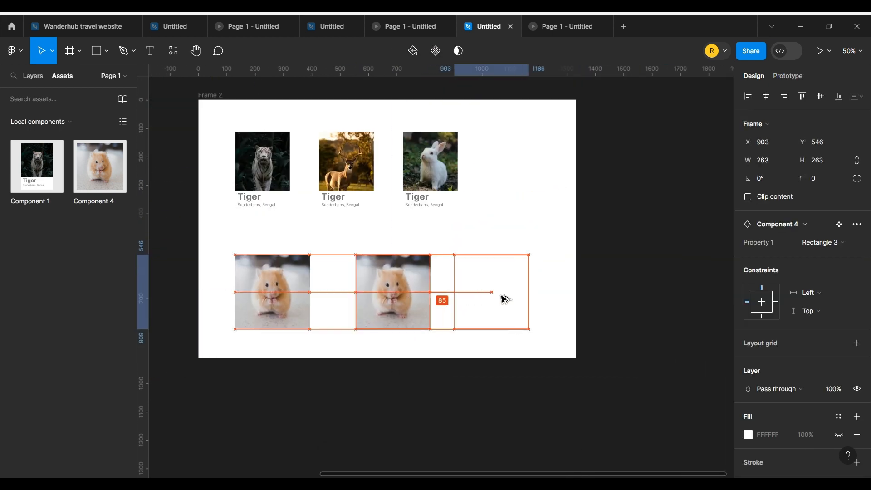
left_click_drag(502, 297, 514, 299)
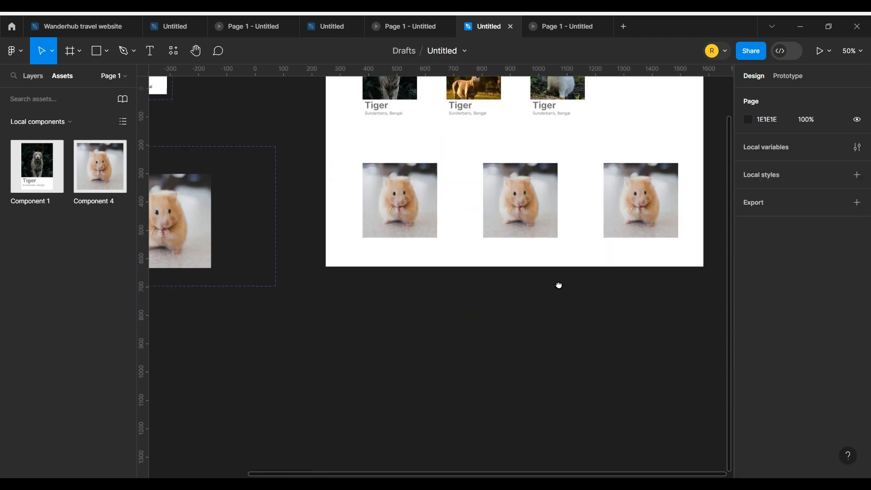
Step: Run the Unsplash plugin and search it for animal photos
left_click(15, 51)
mouse_move(68, 206)
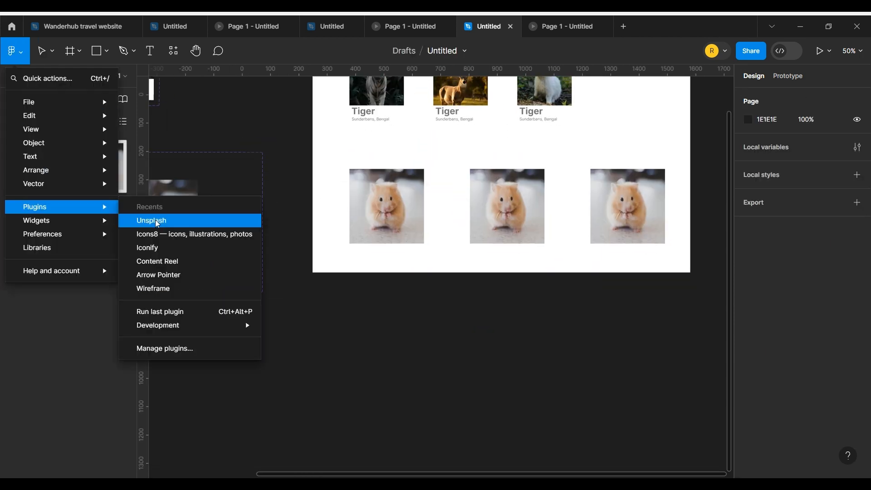
left_click(156, 224)
left_click(34, 77)
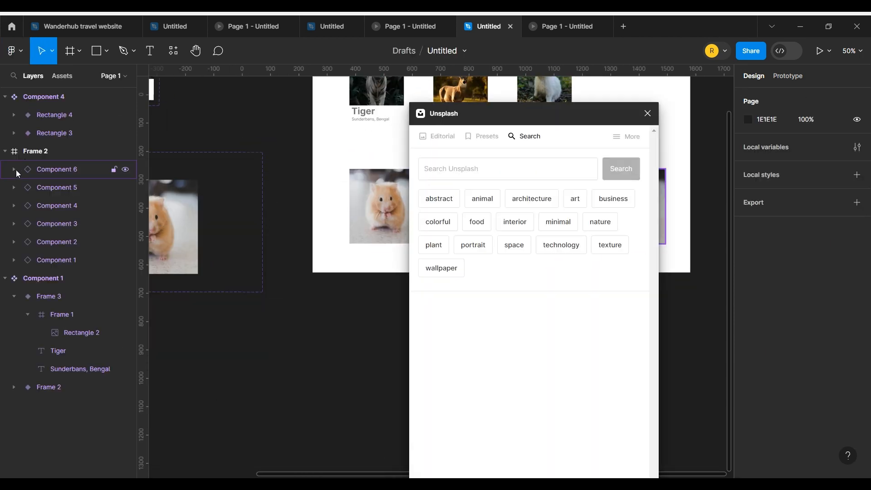
left_click(483, 200)
Step: Browse the animal photos and fill the middle hamster instance with the photo of the grey cat among green leaves
scroll(559, 340, "down", 10)
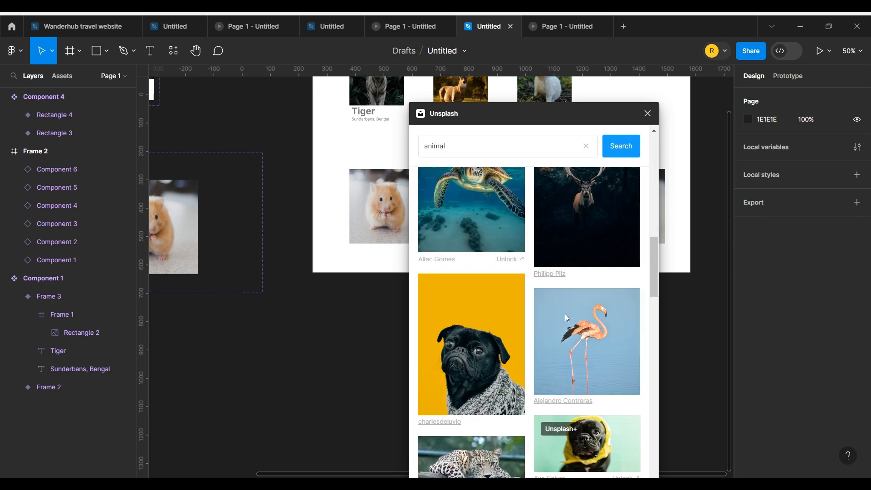
scroll(537, 300, "down", 15)
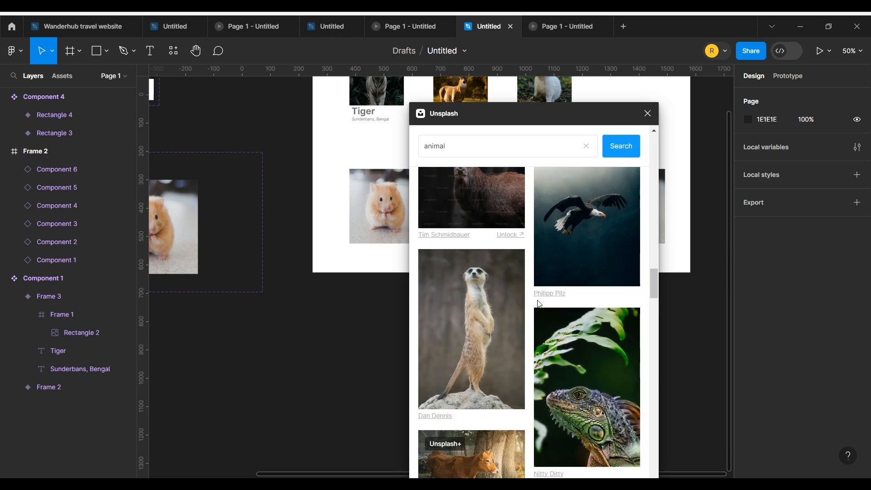
scroll(537, 301, "up", 20)
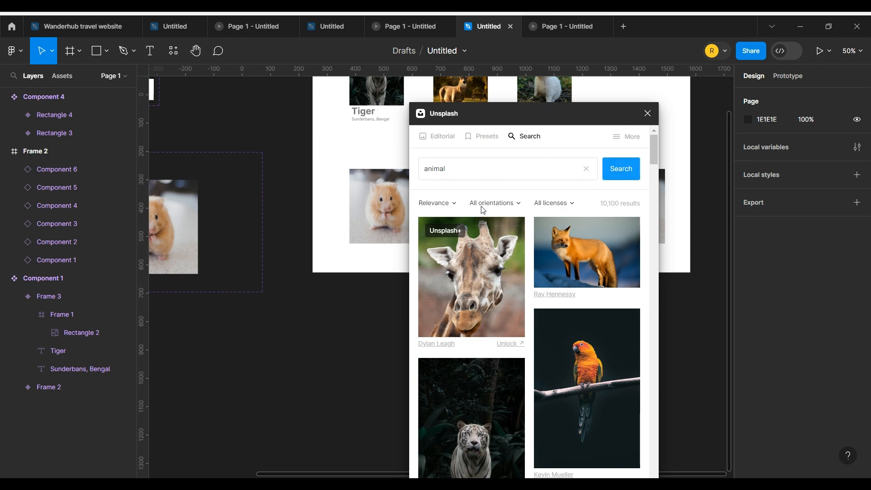
scroll(558, 275, "down", 15)
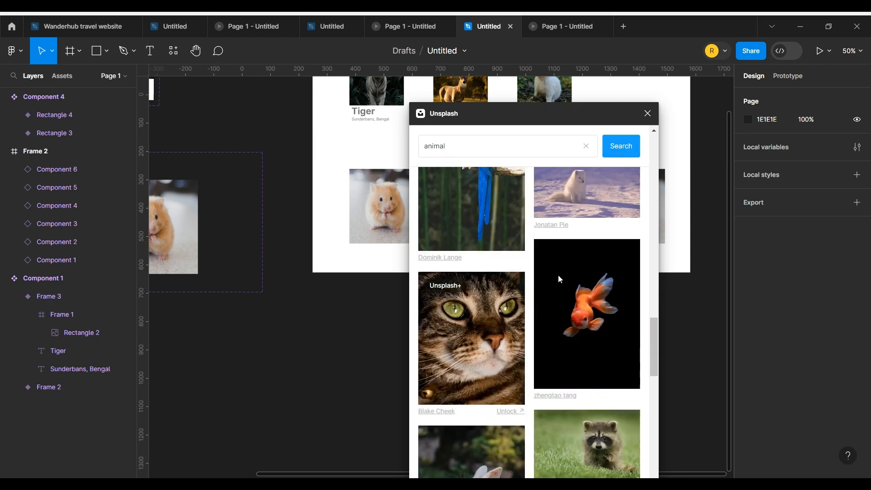
scroll(558, 279, "down", 15)
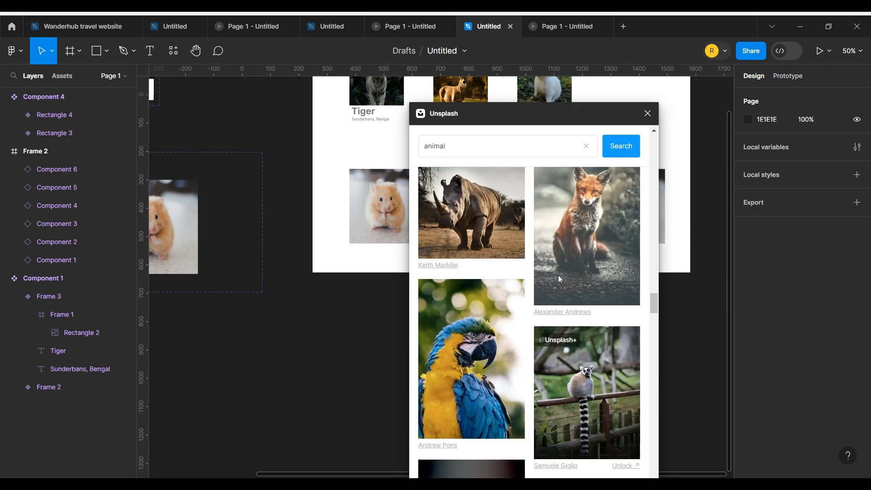
scroll(558, 275, "down", 5)
scroll(558, 275, "up", 2)
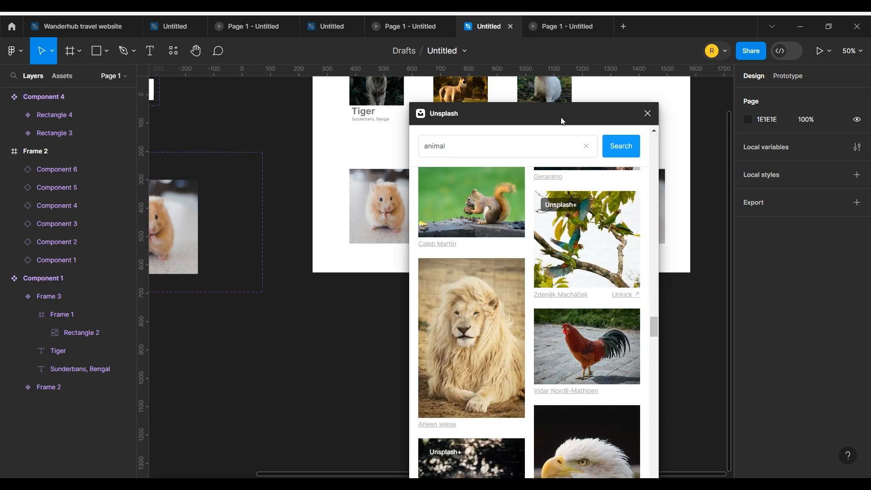
left_click_drag(558, 113, 331, 214)
scroll(295, 360, "up", 10)
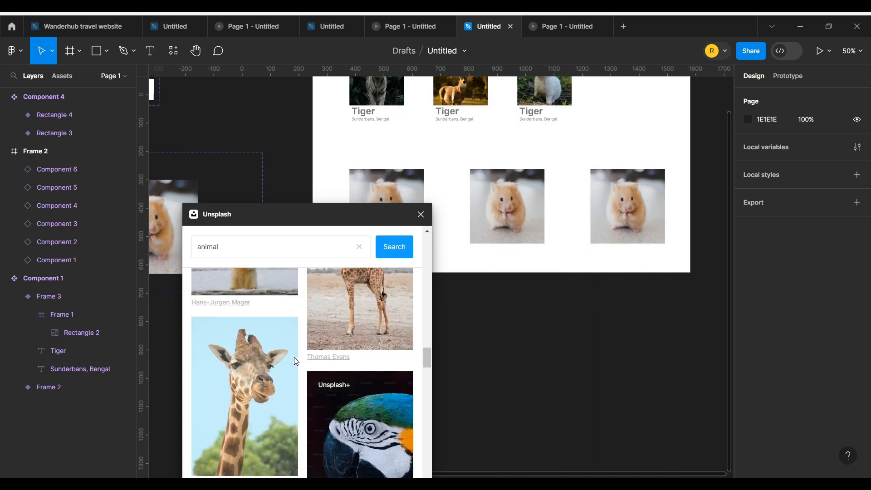
scroll(296, 361, "down", 3)
double_click(507, 207)
left_click(256, 310)
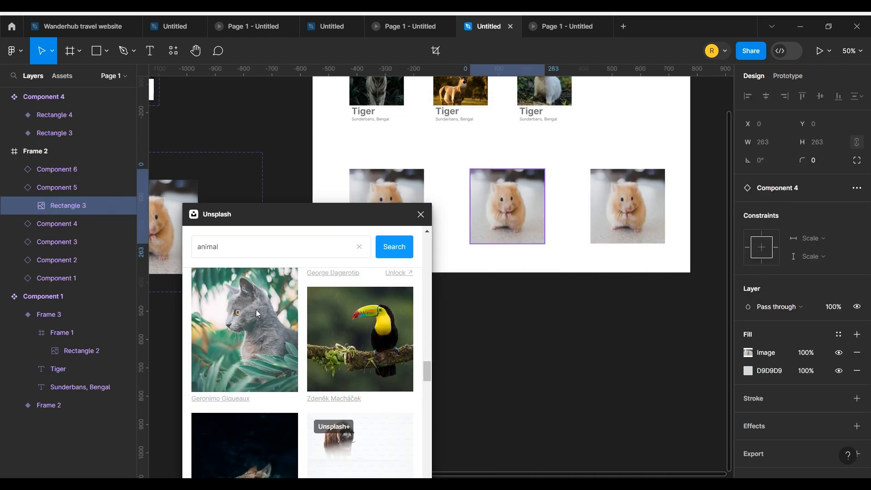
Step: Fill the third hamster instance with the sitting red fox photo and check the row's hover behaviour in the prototype preview
double_click(643, 211)
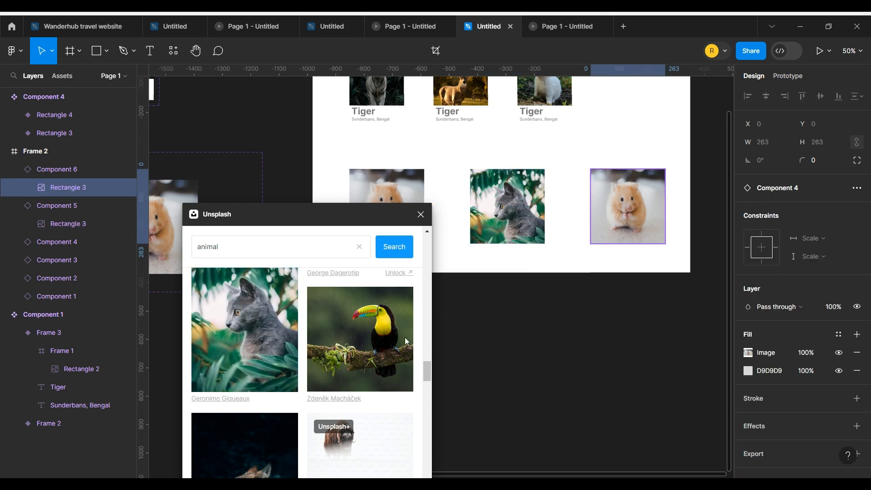
scroll(366, 347, "down", 3)
scroll(386, 331, "down", 2)
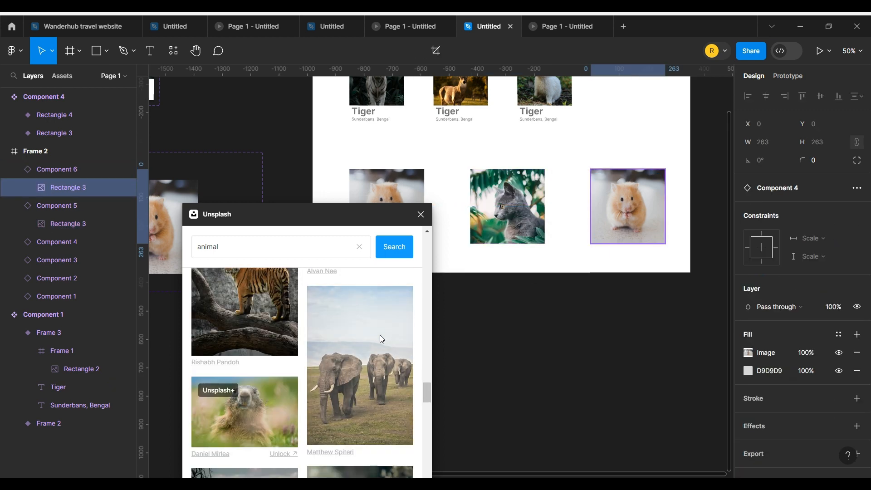
scroll(381, 338, "down", 3)
left_click(361, 389)
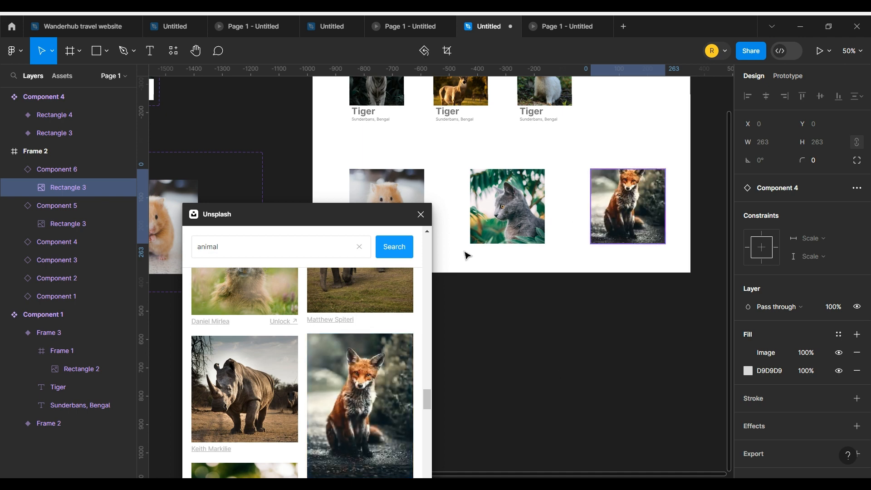
left_click(567, 26)
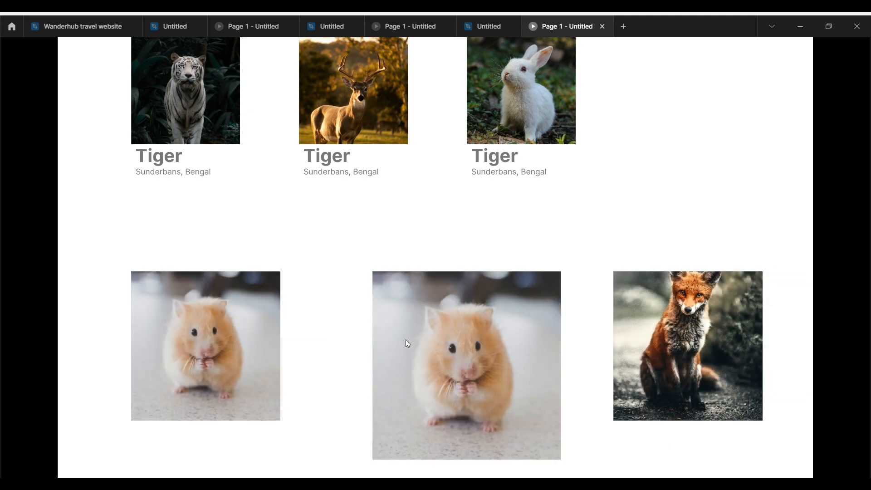
left_click(495, 26)
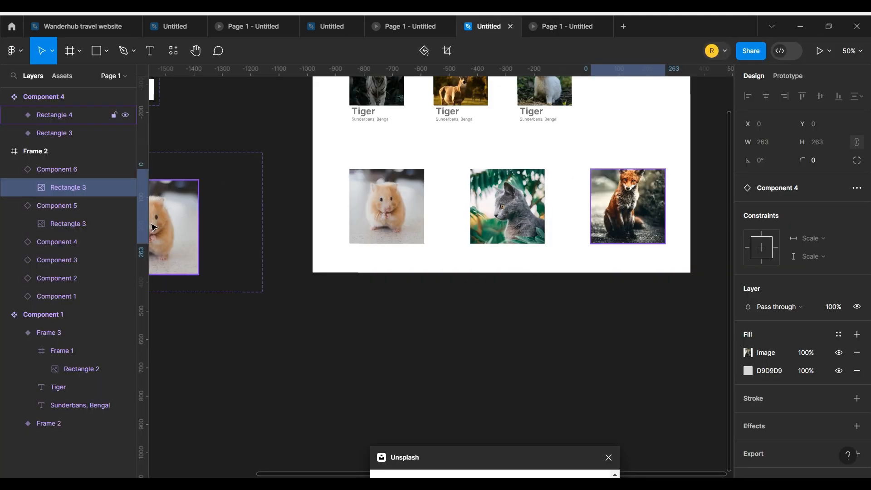
Step: Rename the image layer inside the larger hamster variant as Rectangle 3 and test the hover effect in the prototype preview
left_click(14, 115)
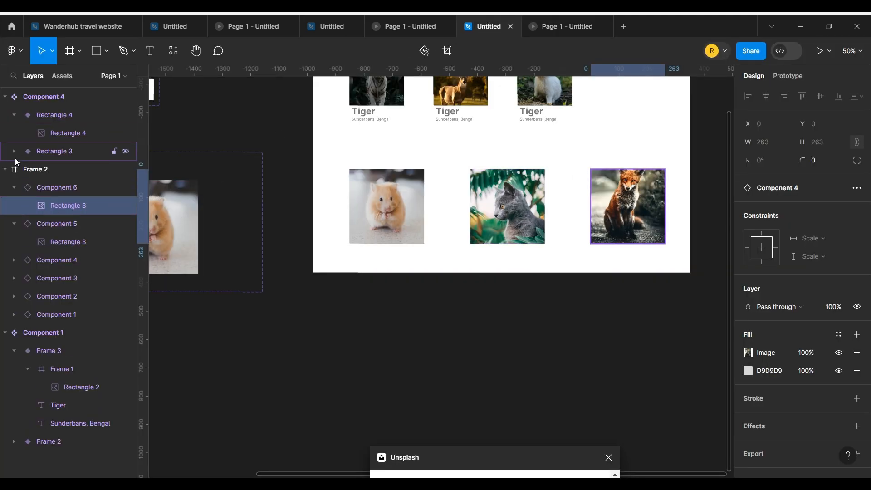
left_click(14, 151)
left_click(83, 133)
double_click(96, 133)
left_click(96, 133)
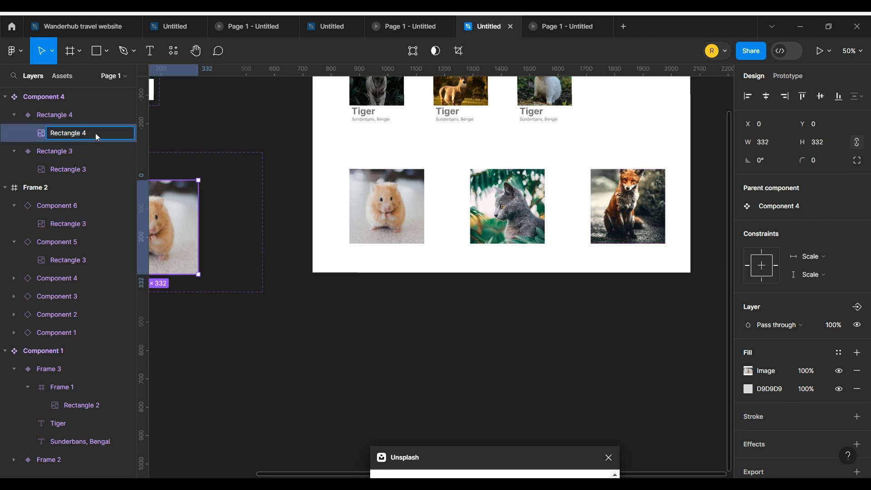
type("2")
left_click(187, 125)
left_click(532, 27)
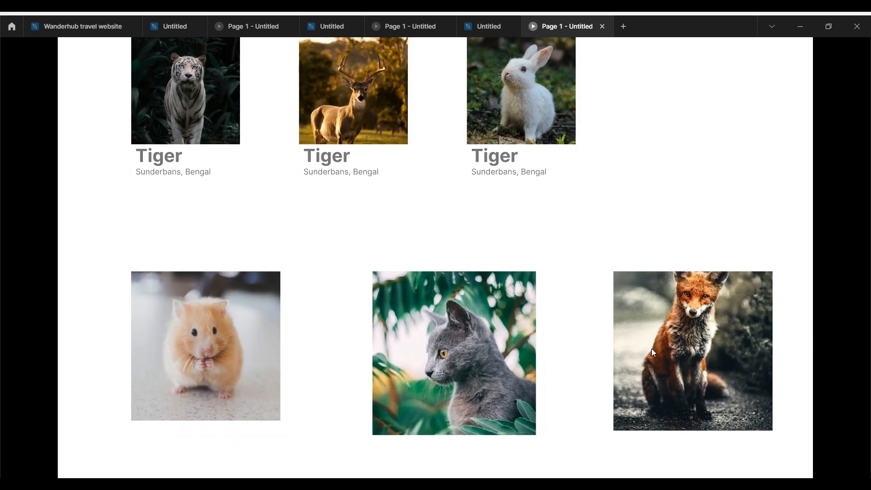
left_click(489, 26)
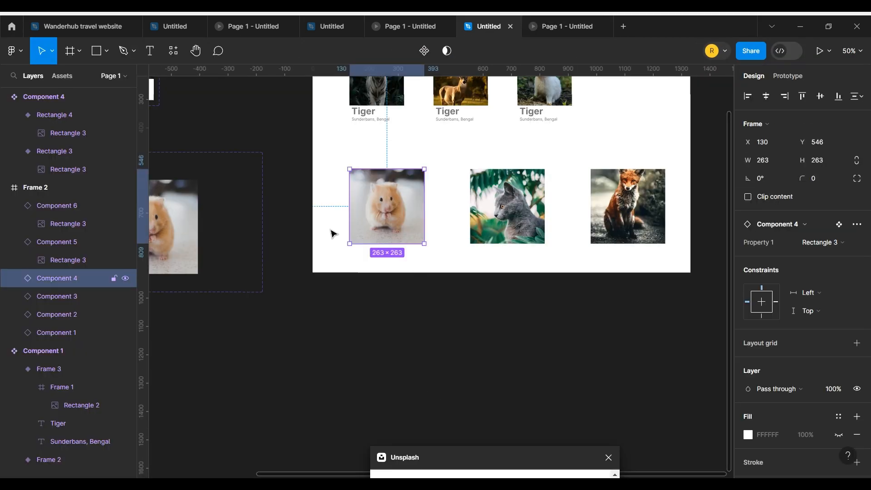
Step: Wrap the hamster, cat and fox instances in a horizontal auto layout with a spacing of 64
left_click(18, 207)
left_click(44, 224, "shift")
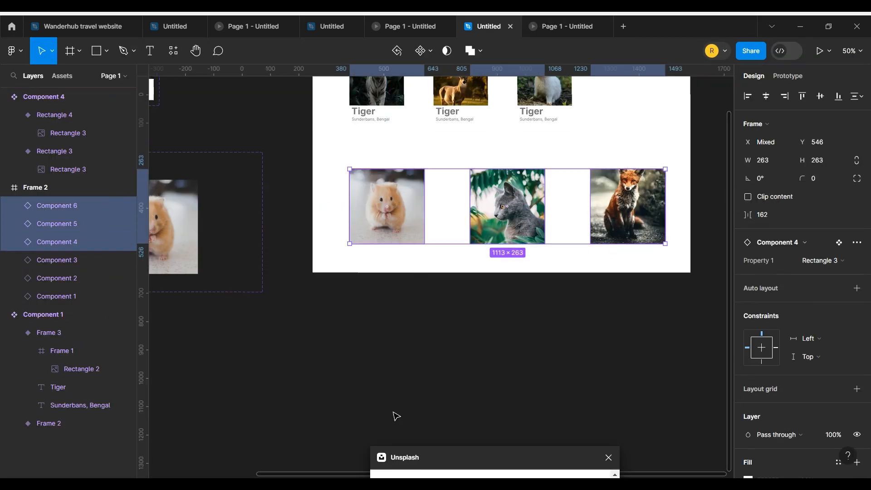
left_click_drag(496, 373, 430, 427)
left_click(499, 400)
left_click(48, 209)
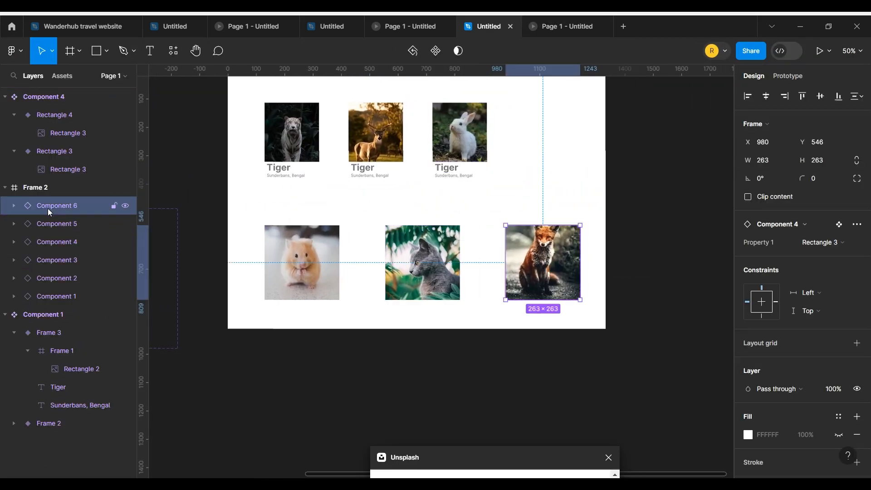
left_click(50, 245, "shift")
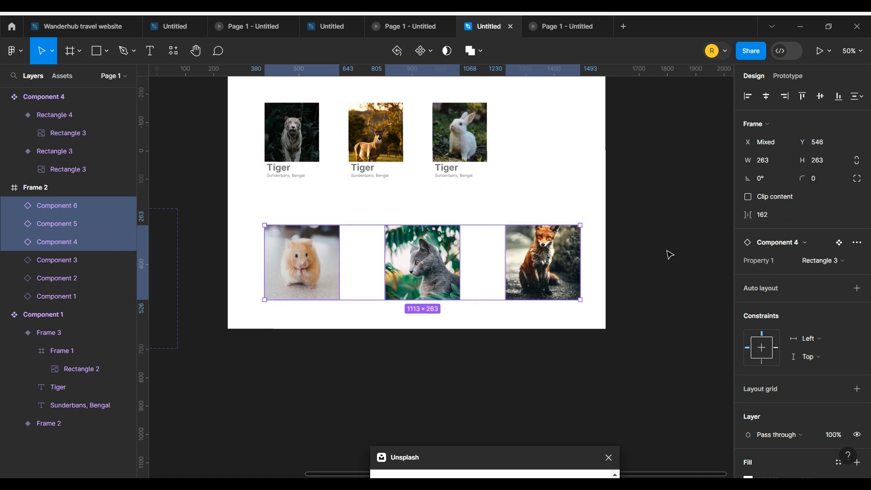
key("shift+a")
left_click_drag(748, 282, 634, 295)
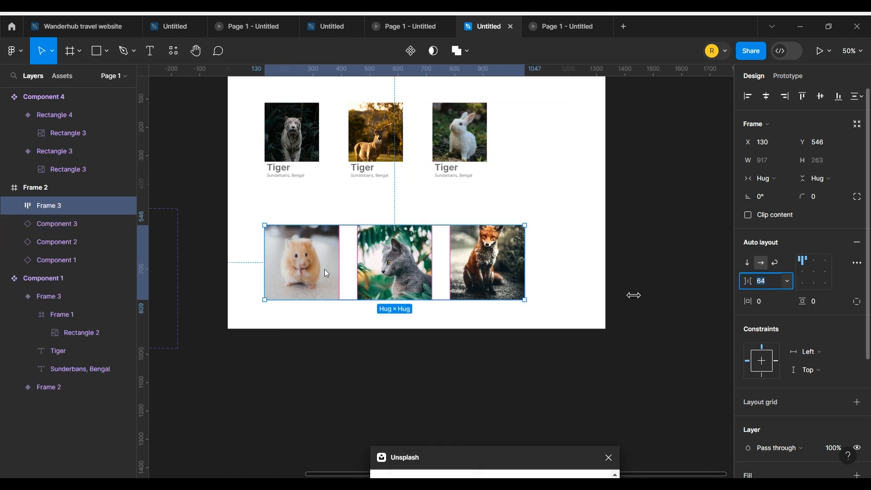
Step: Centre the auto layout row horizontally in the frame with bottom-centre alignment of its photos, and preview the prototype
left_click(765, 101)
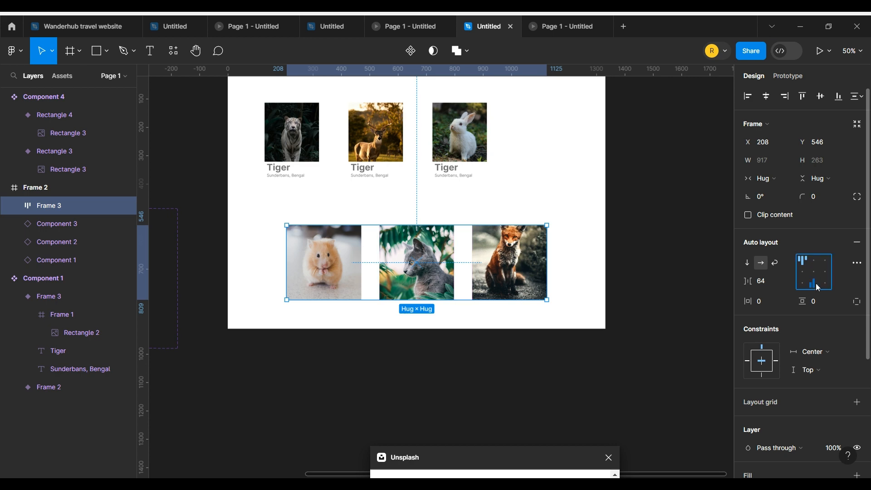
key("Escape")
left_click(555, 24)
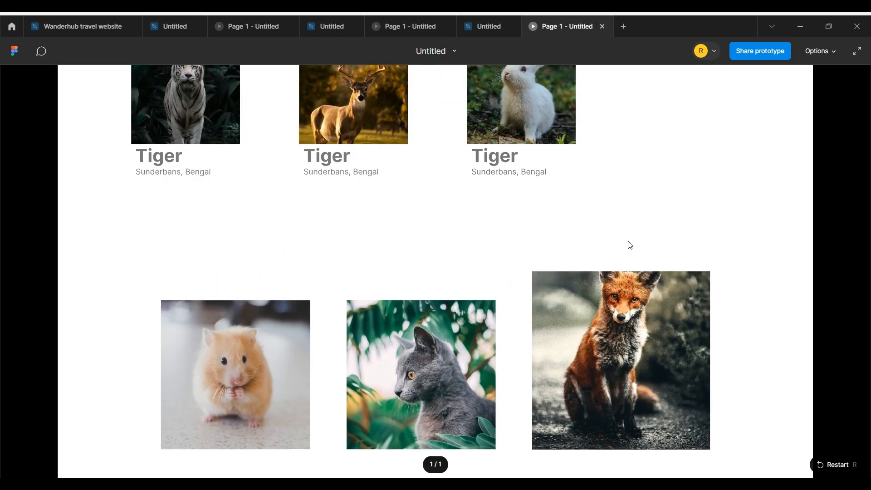